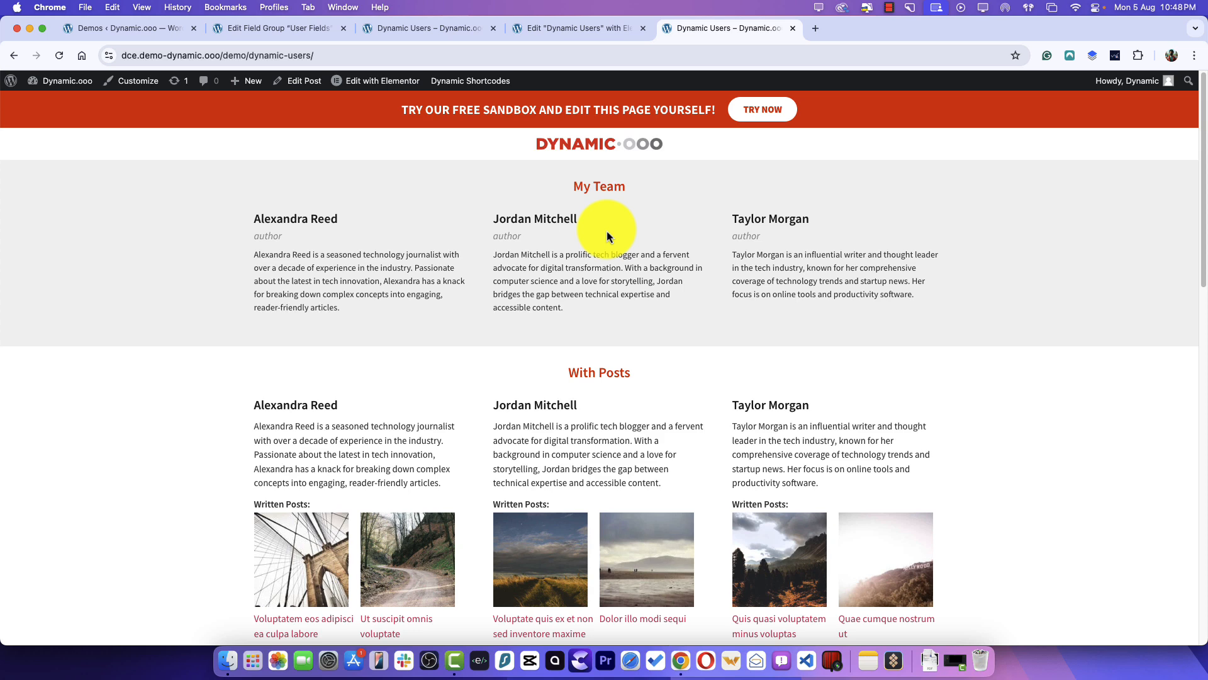
- Review the published Dynamic Users page and the fields in the ACF User Fields group
scroll(693, 310, down, 5)
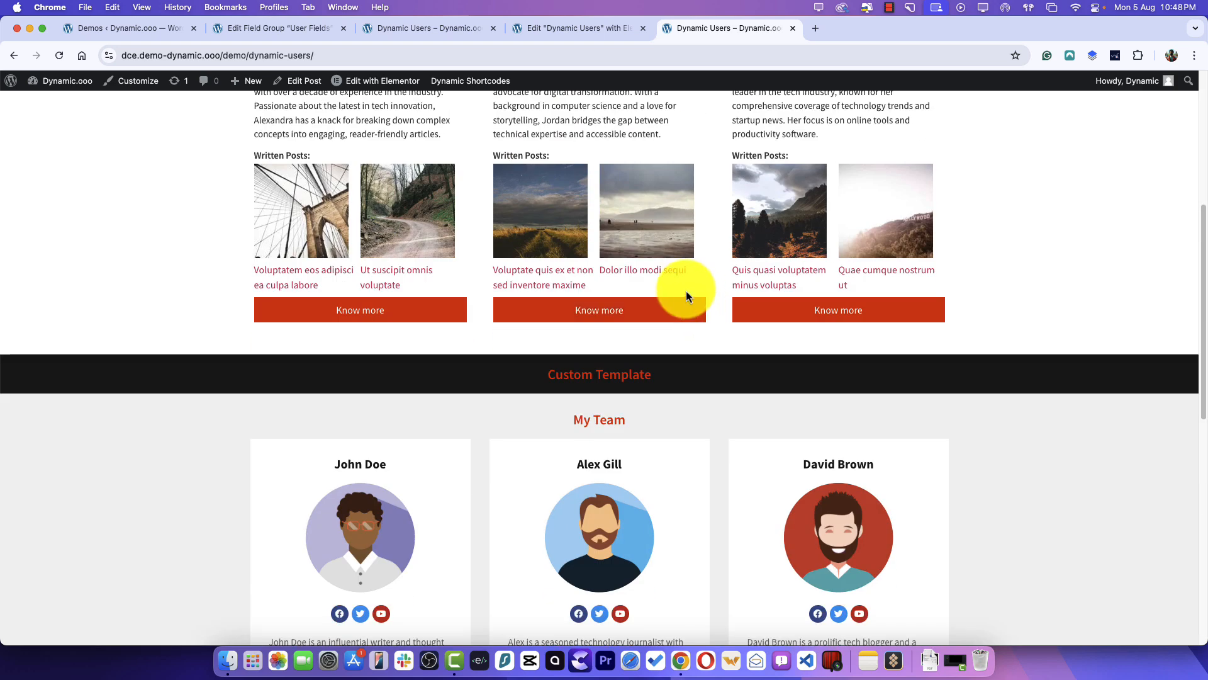
scroll(686, 291, up, 5)
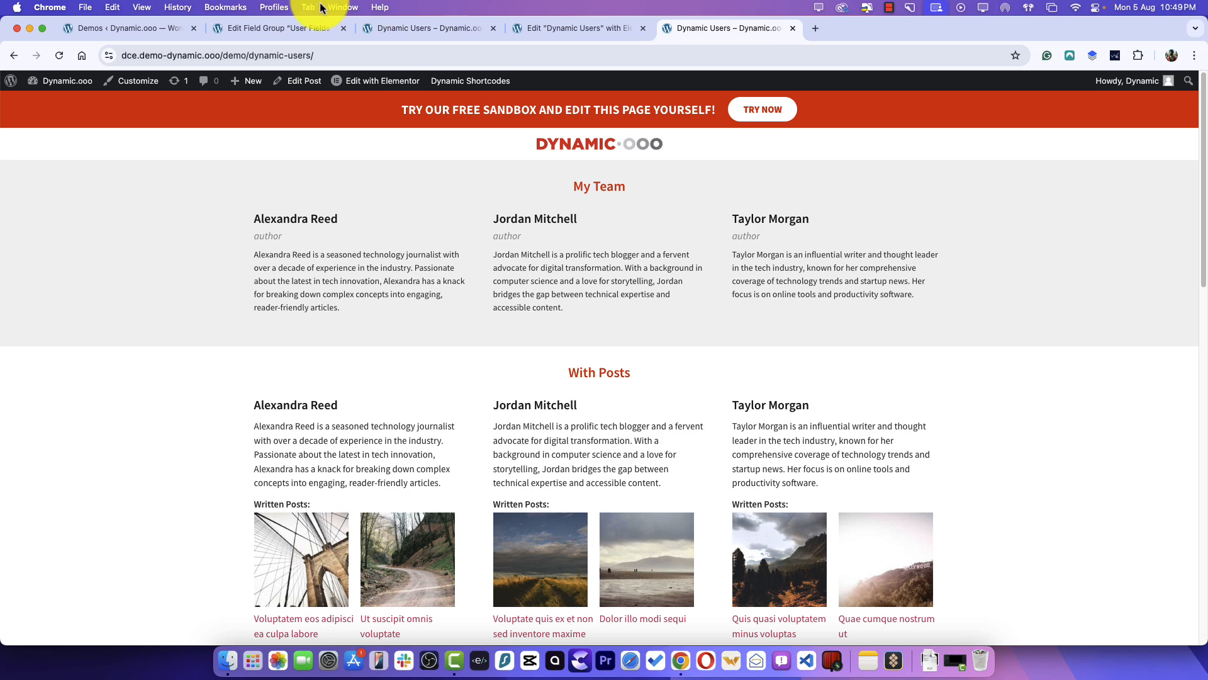
click(289, 30)
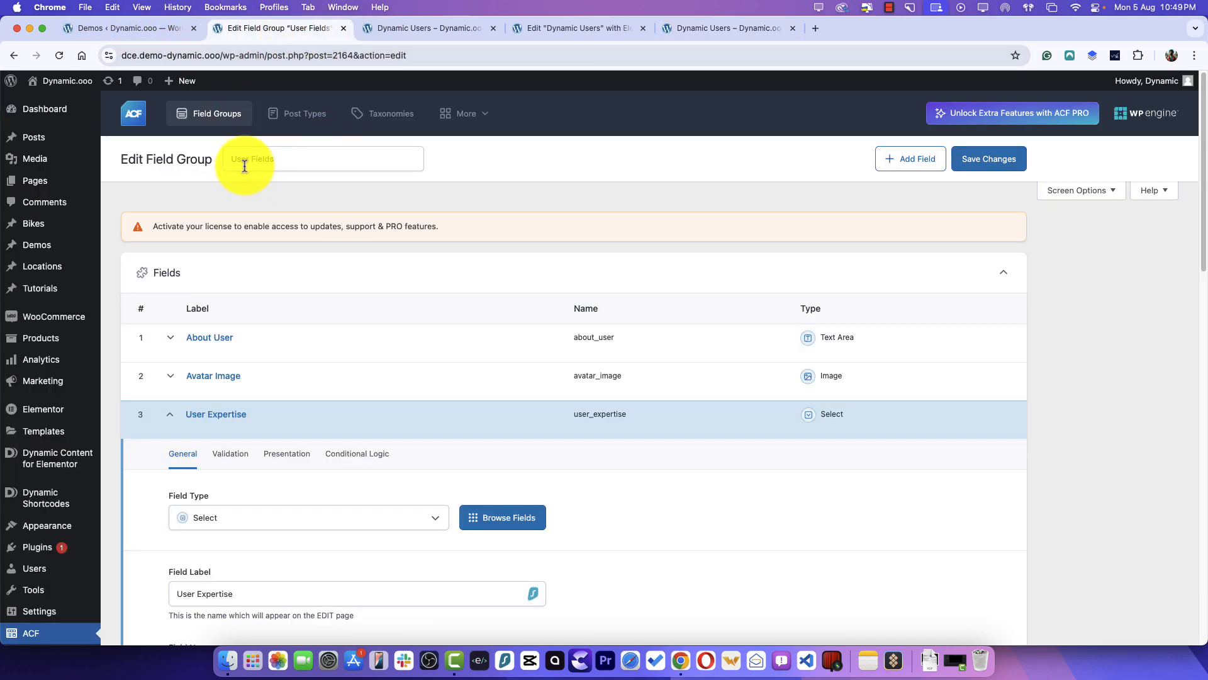
drag(231, 162, 283, 162)
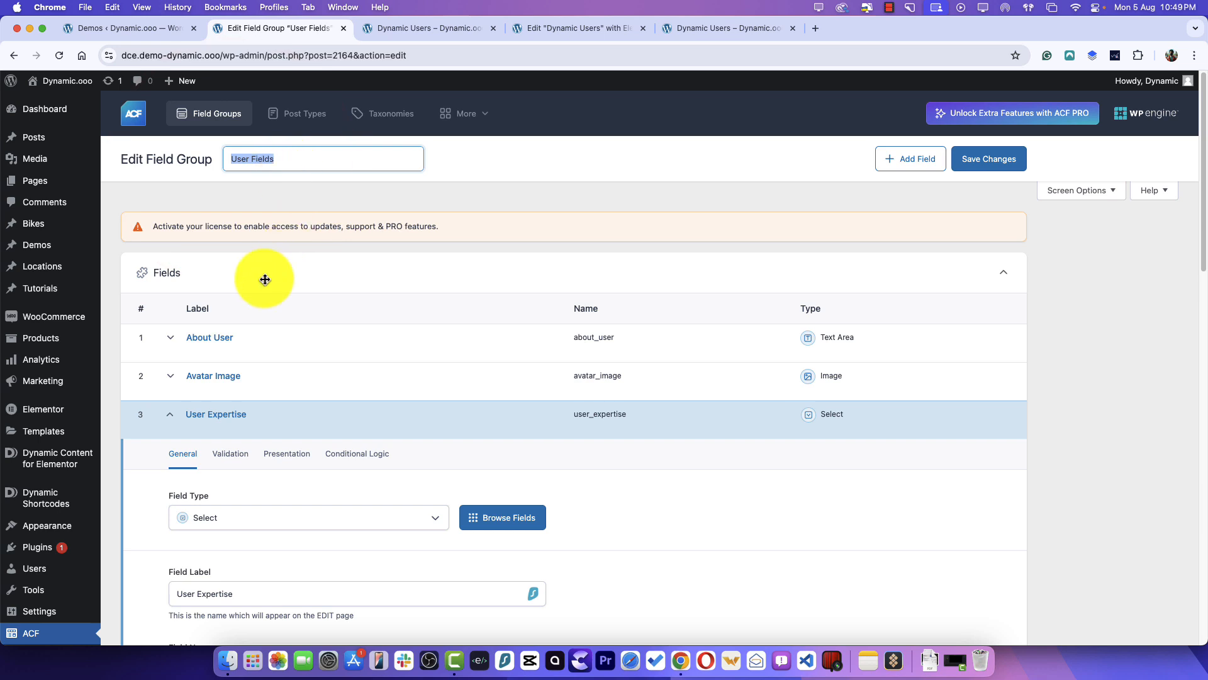
scroll(261, 277, down, 3)
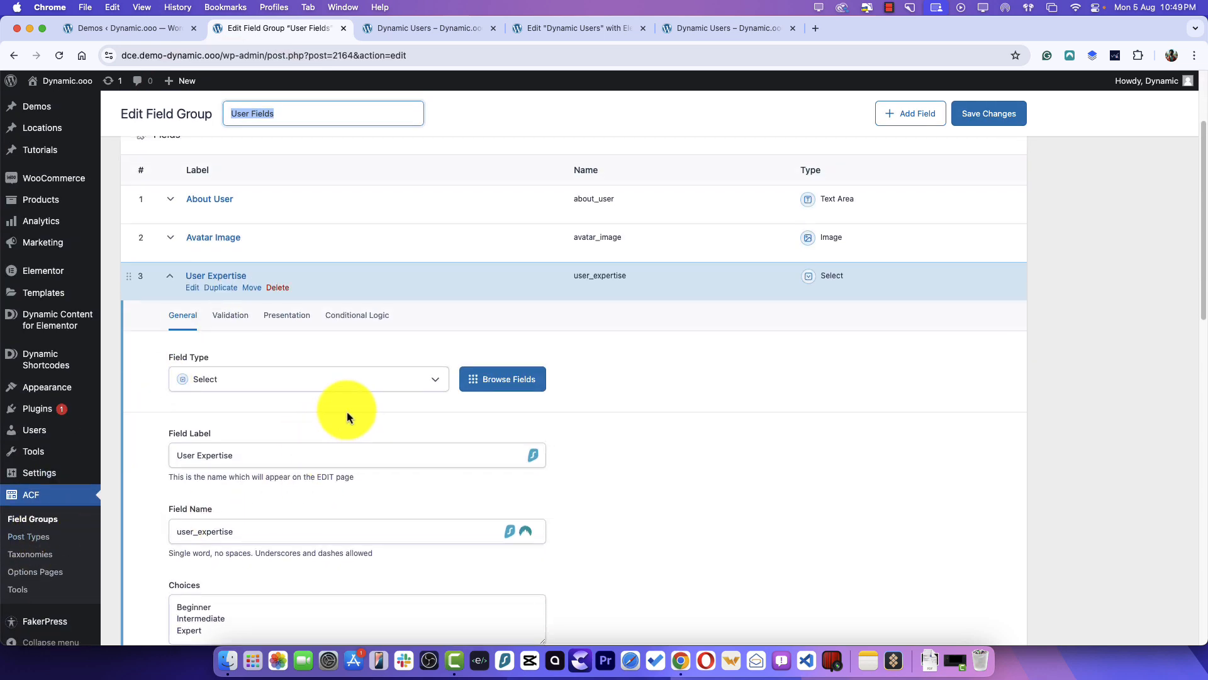
scroll(346, 410, up, 3)
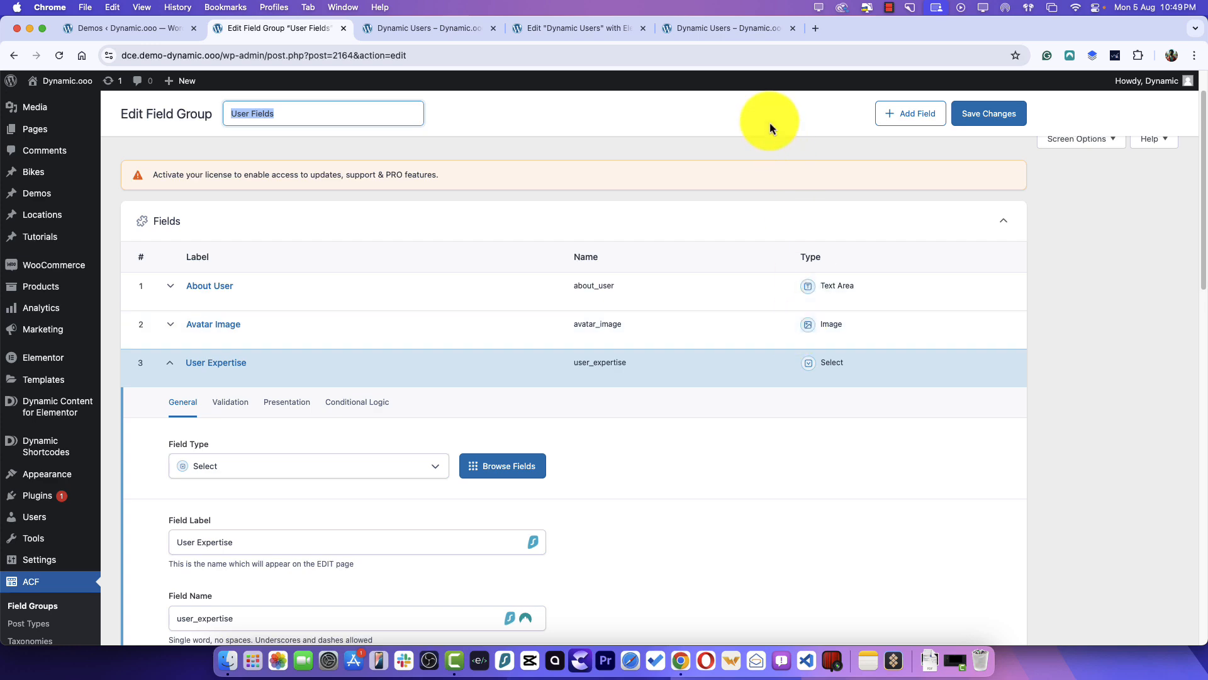
- Examine the User Expertise select field's name and its list of choices in the User Fields group
click(724, 28)
scroll(855, 479, down, 6)
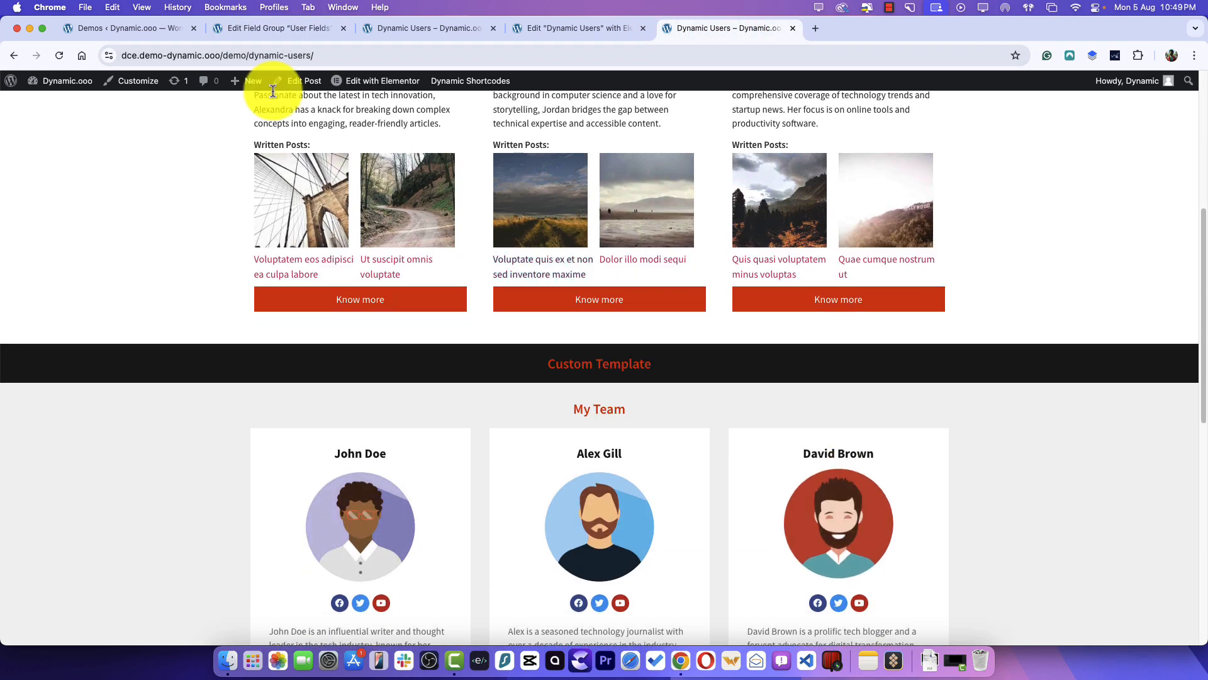
click(286, 28)
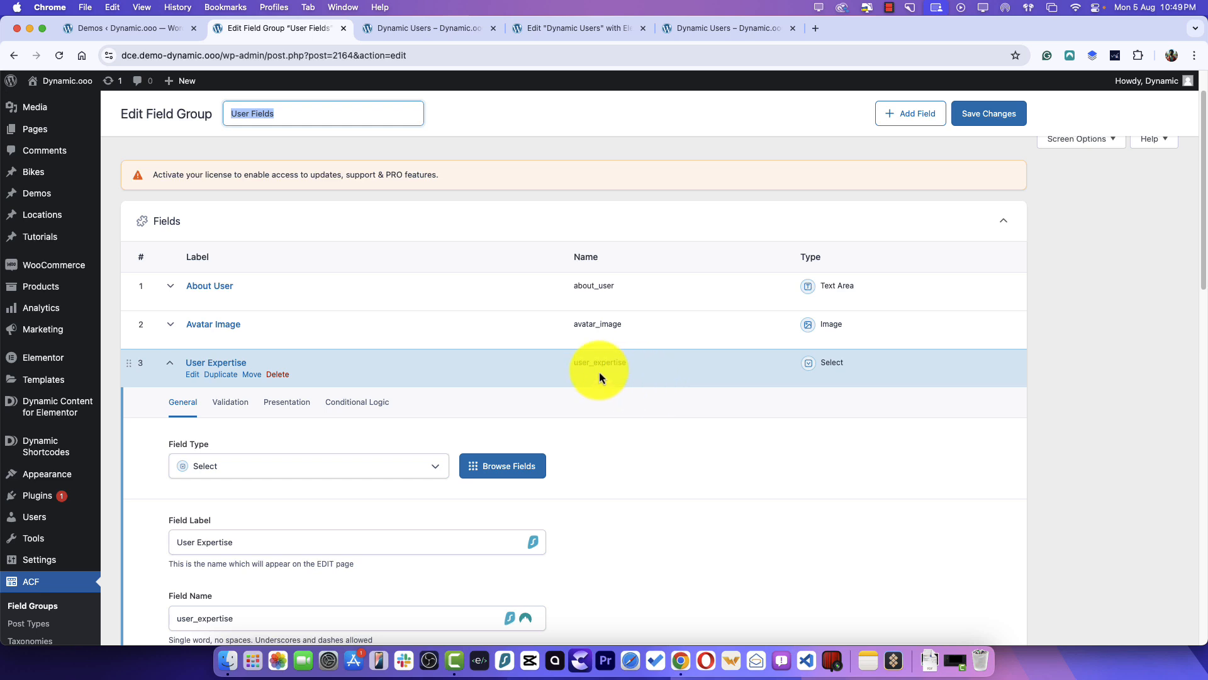
scroll(820, 385, down, 4)
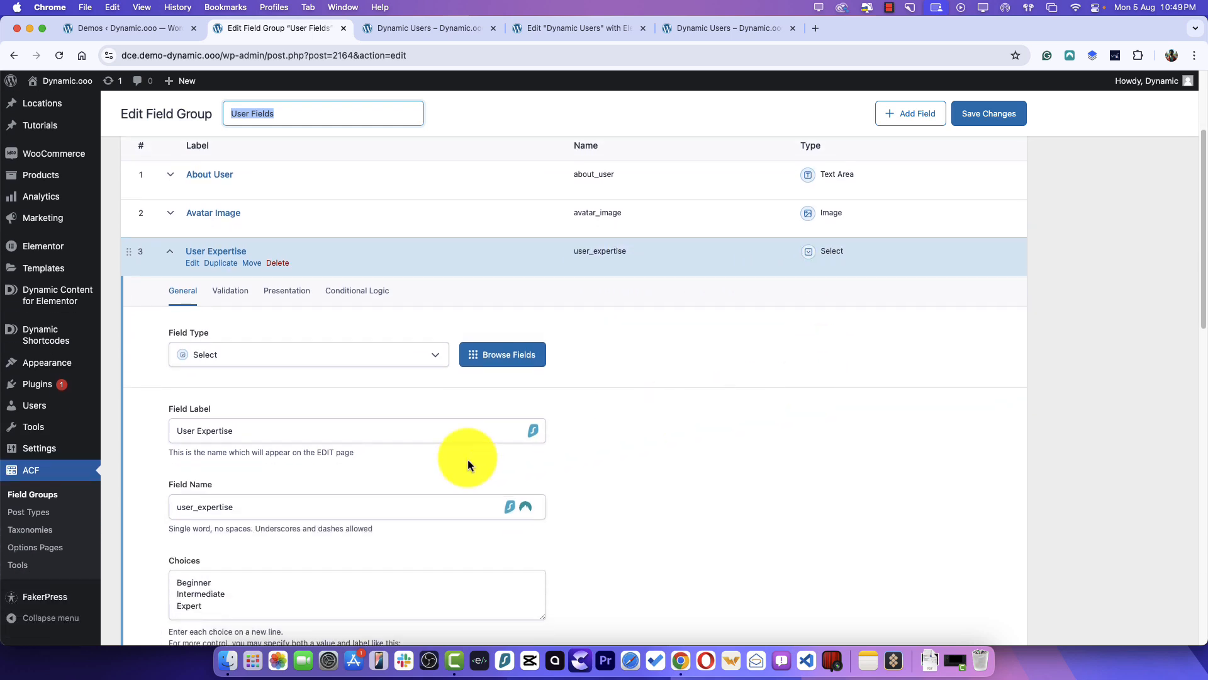
click(242, 571)
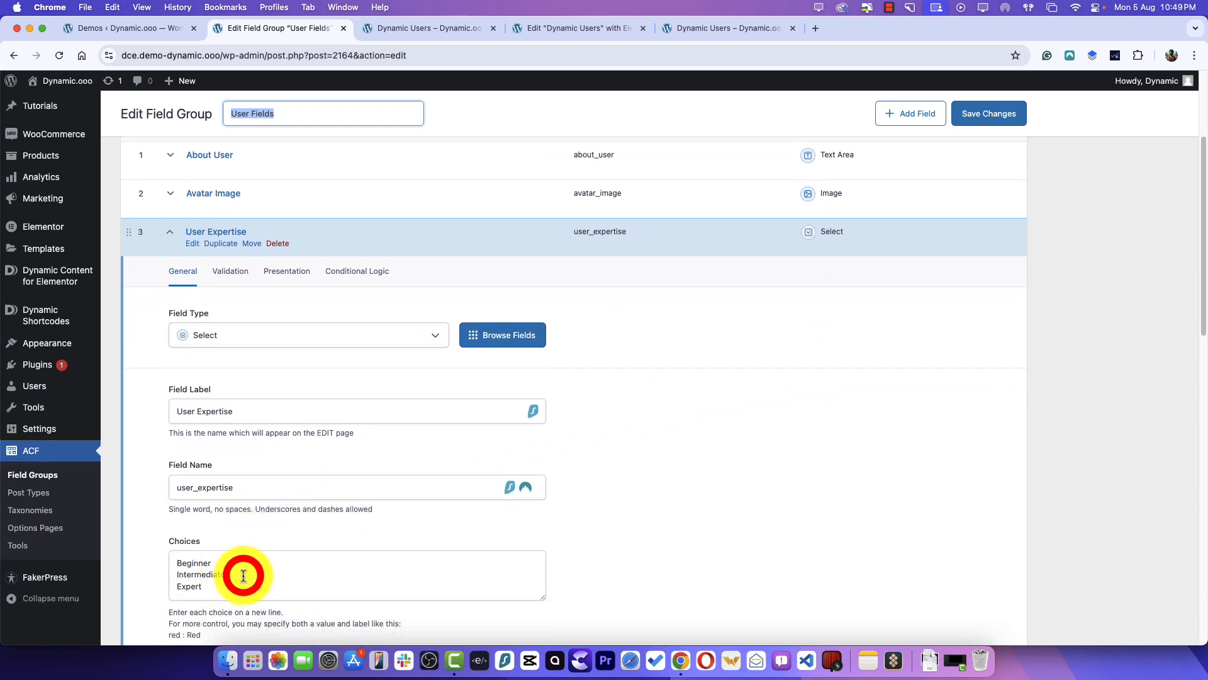
click(217, 594)
drag(217, 595, 176, 558)
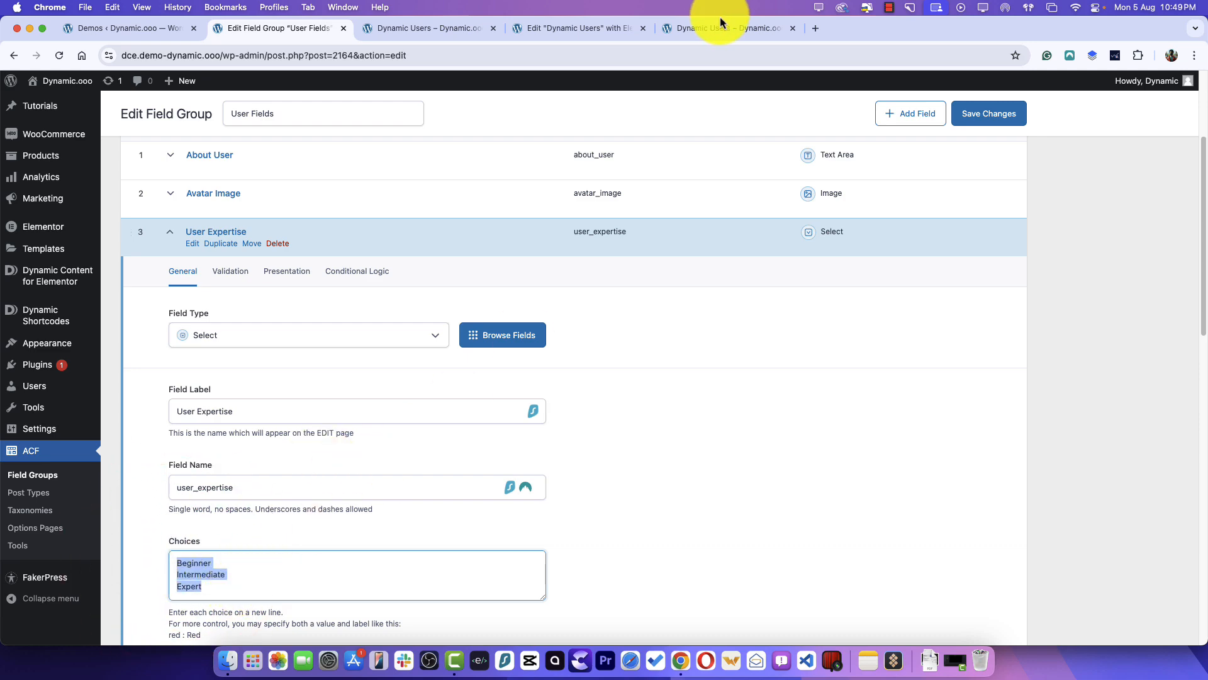
- Examine the My Team and Experts user cards under Custom Template on the published Dynamic Users page
click(678, 34)
scroll(857, 380, down, 3)
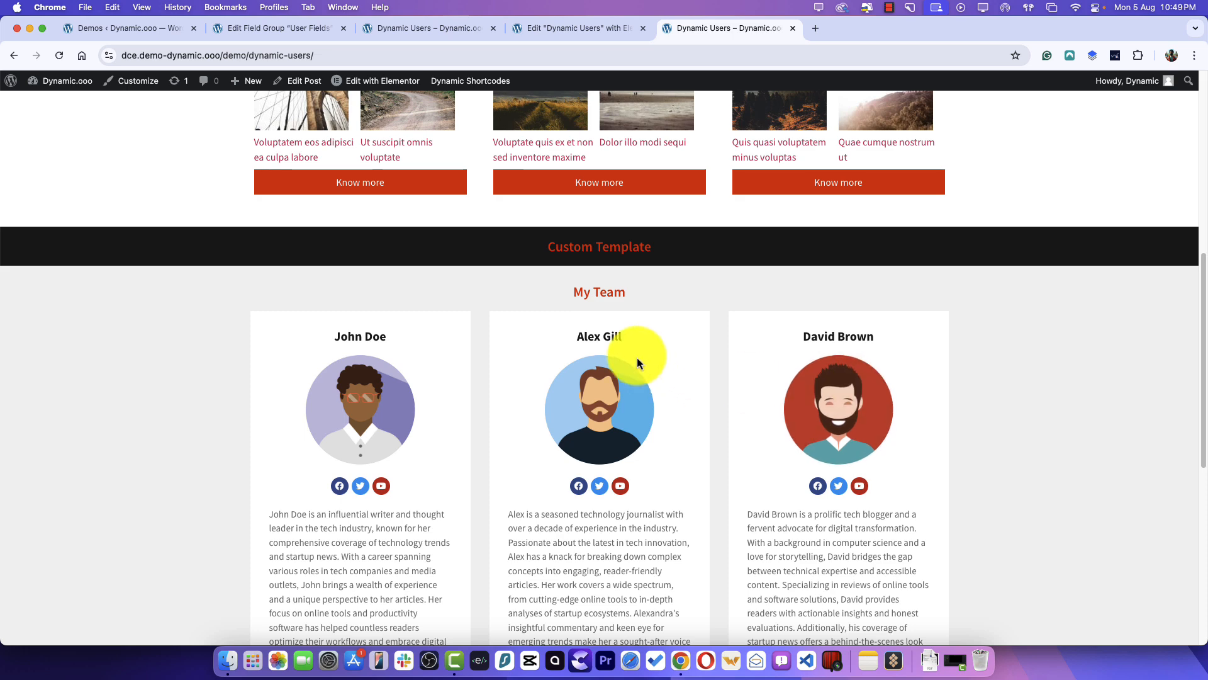
scroll(610, 330, down, 8)
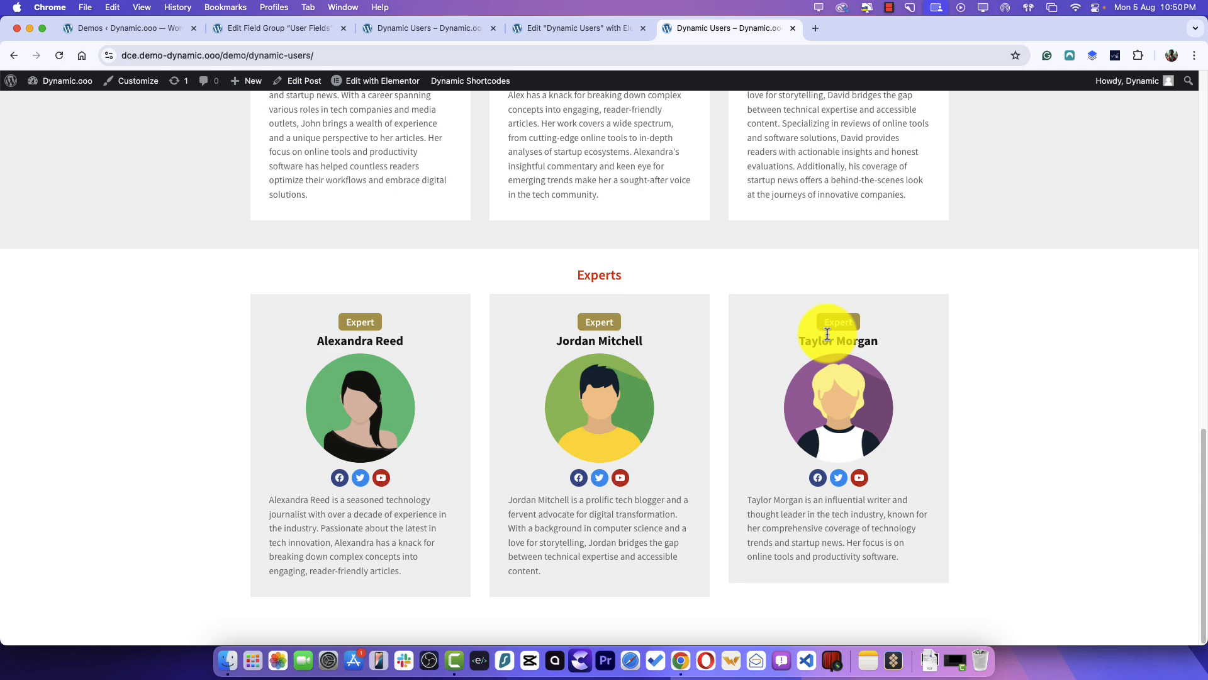
- Switch to the Elementor editor for Dynamic Users and examine the With Posts widget's role, user field and meta value filters
click(302, 28)
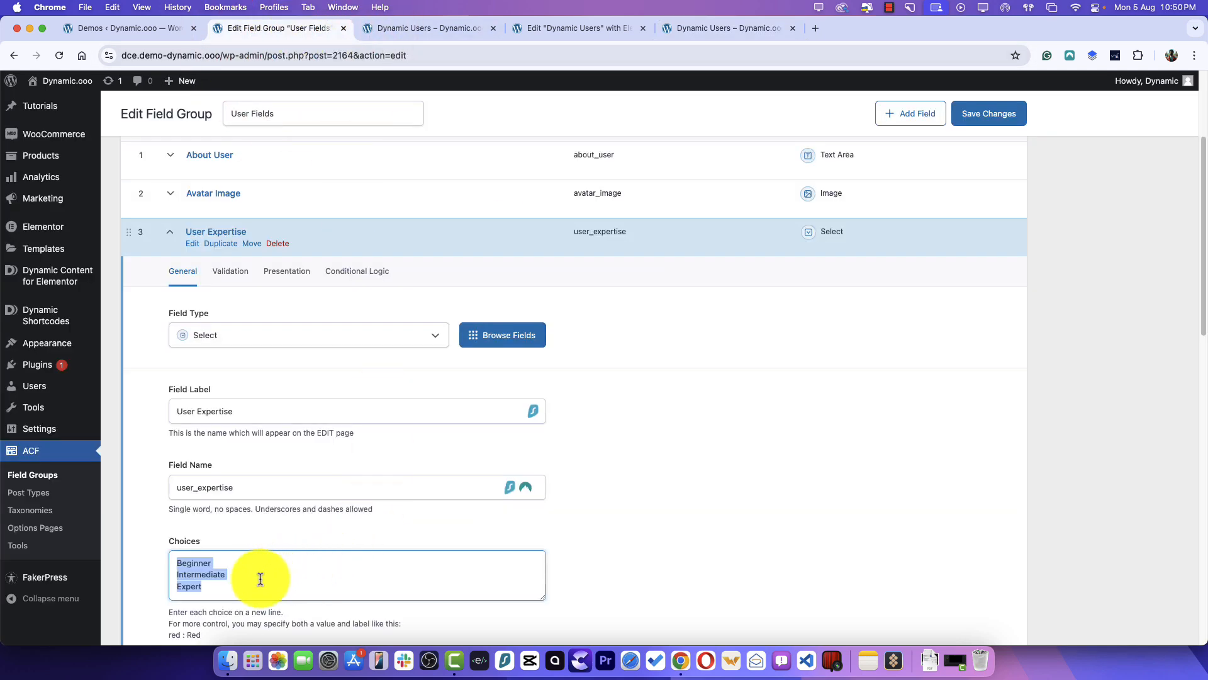
click(396, 28)
click(532, 29)
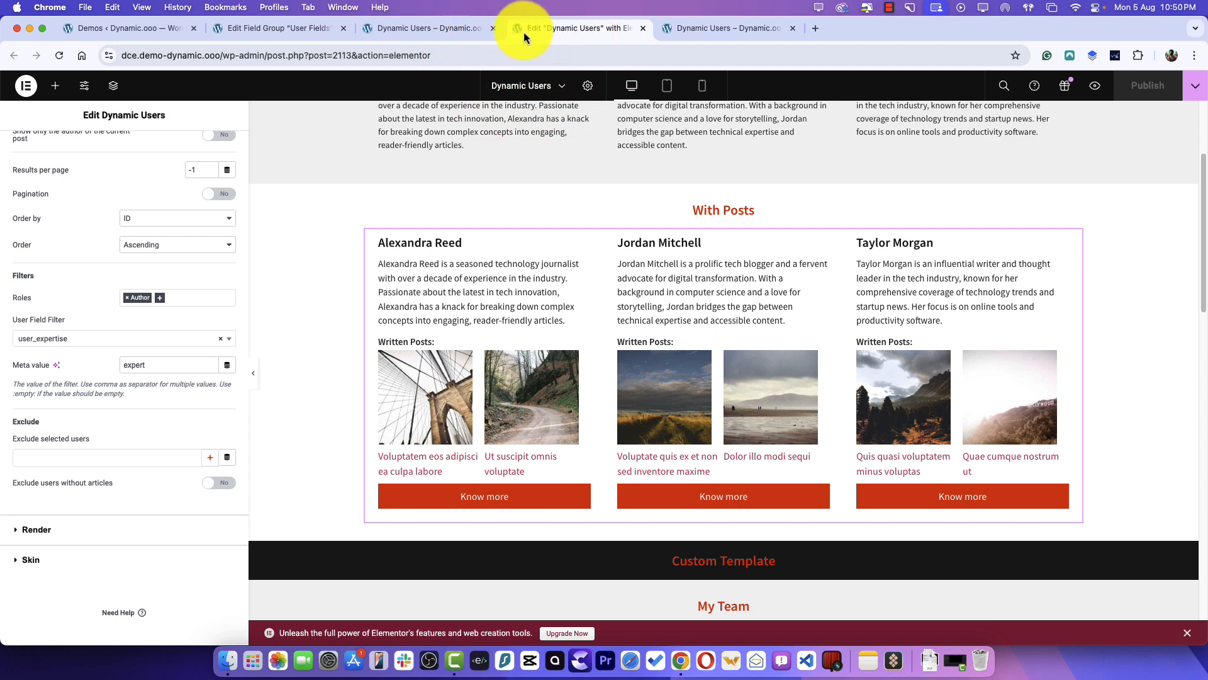
scroll(1037, 289, up, 3)
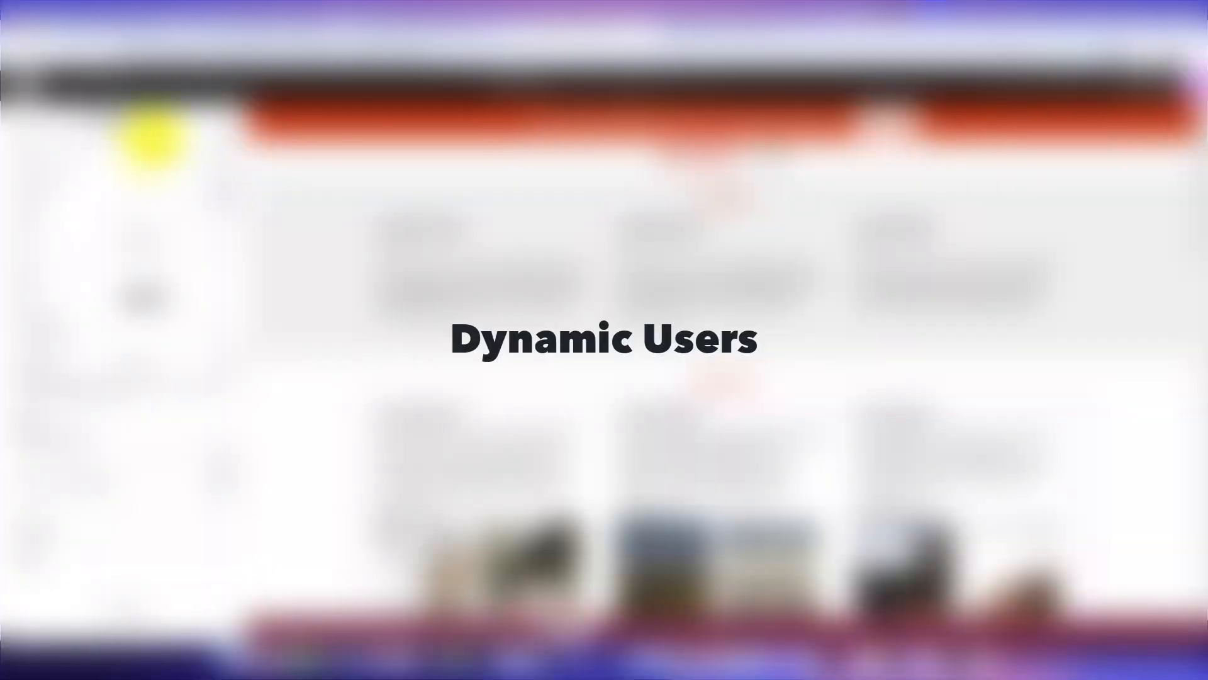
scroll(138, 157, up, 2)
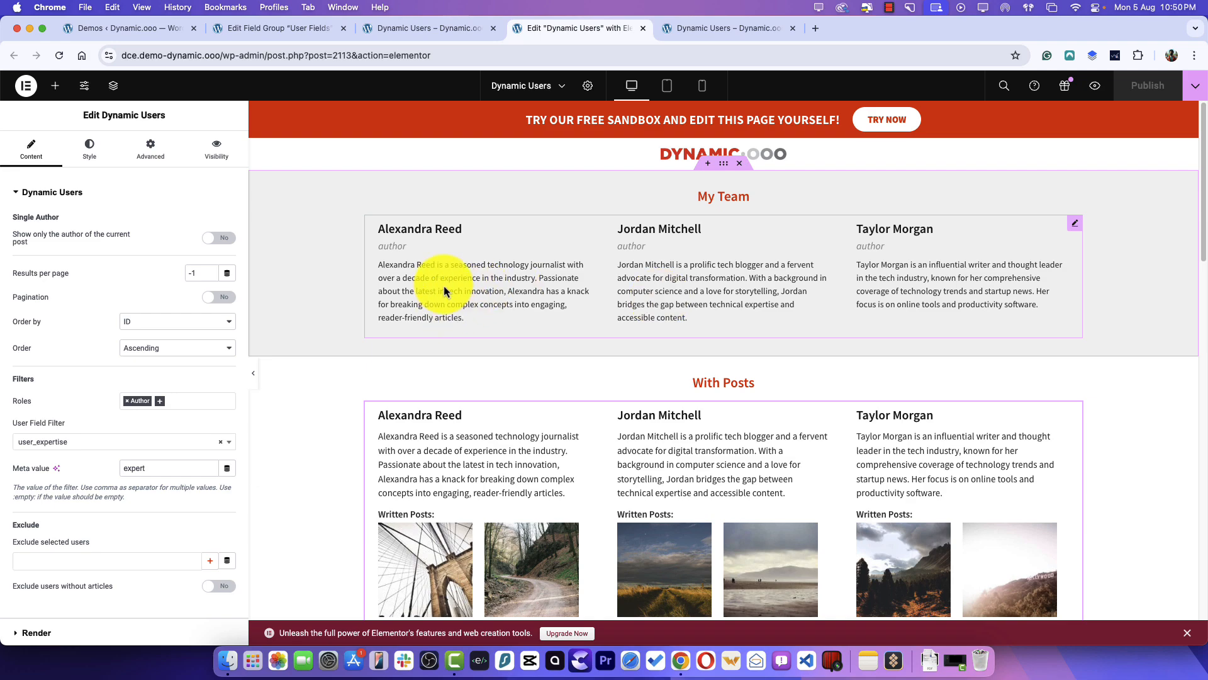
scroll(129, 439, down, 2)
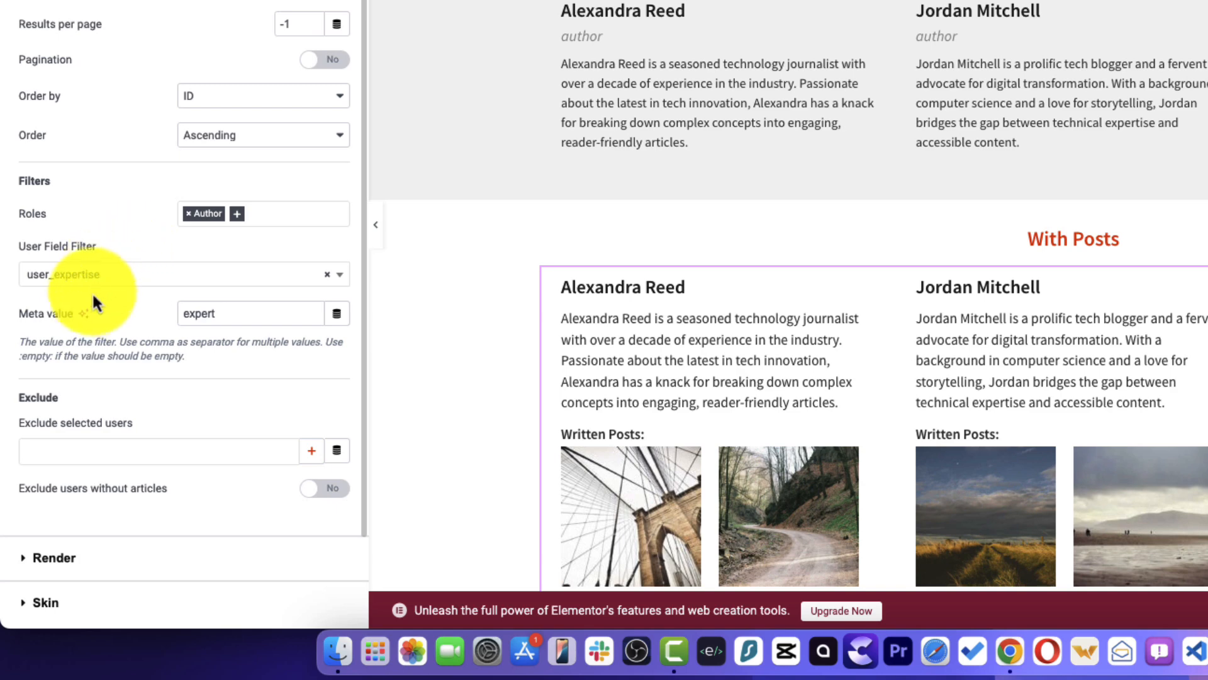
drag(264, 312, 122, 305)
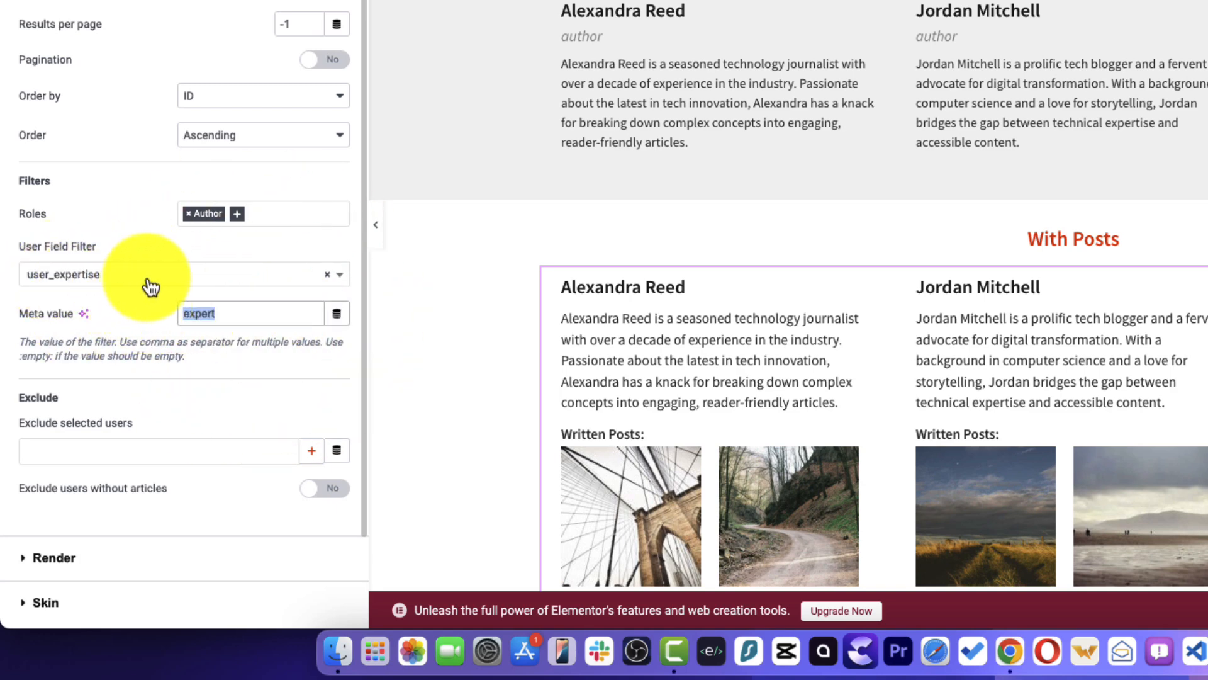
double_click(237, 316)
scroll(243, 321, down, 3)
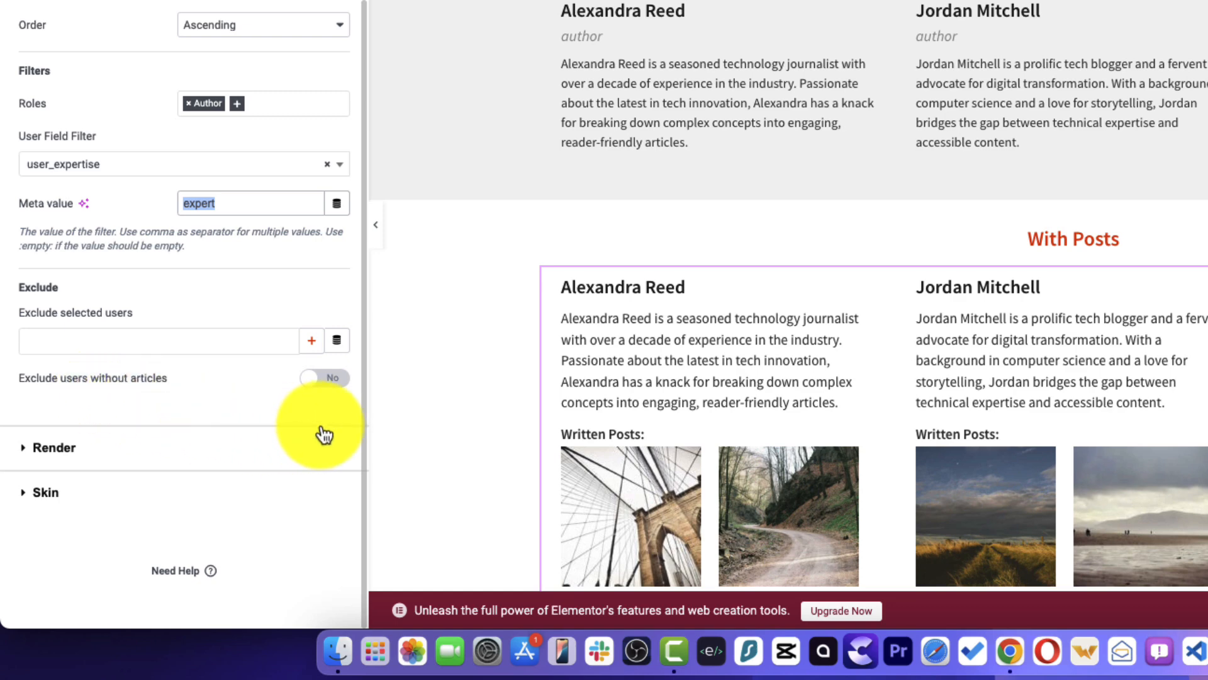
- Examine the With Posts widget's render settings, including the displayname meta item and the Template render mode
click(251, 447)
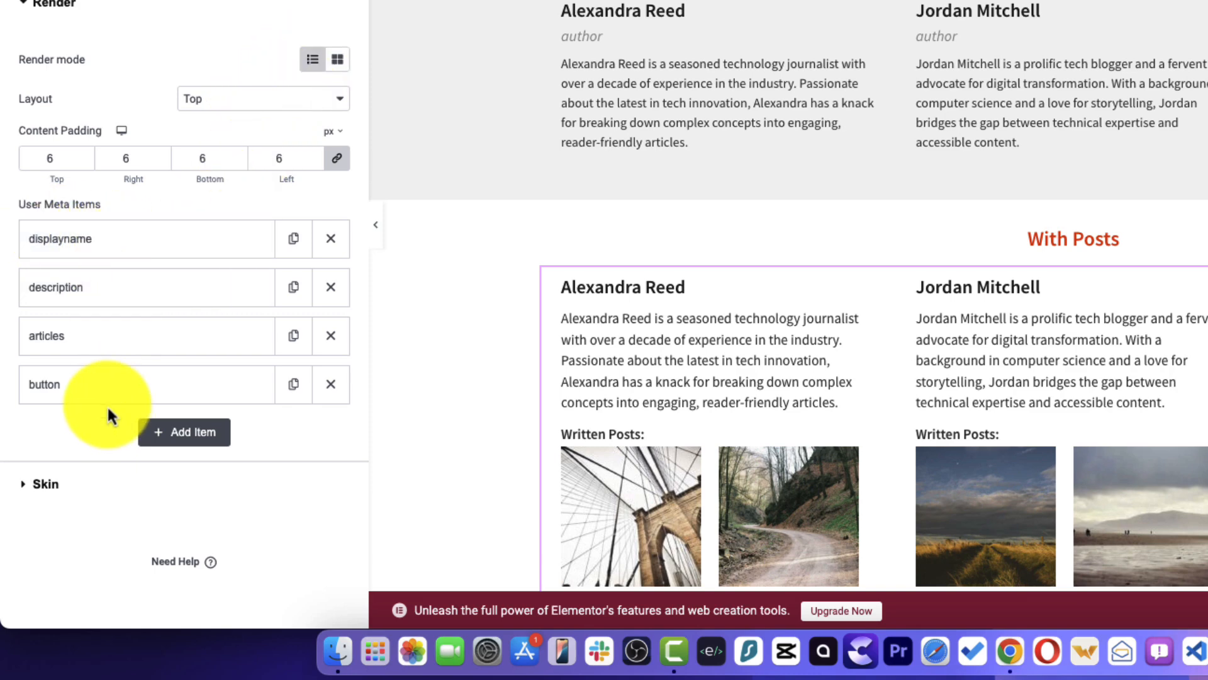
click(210, 233)
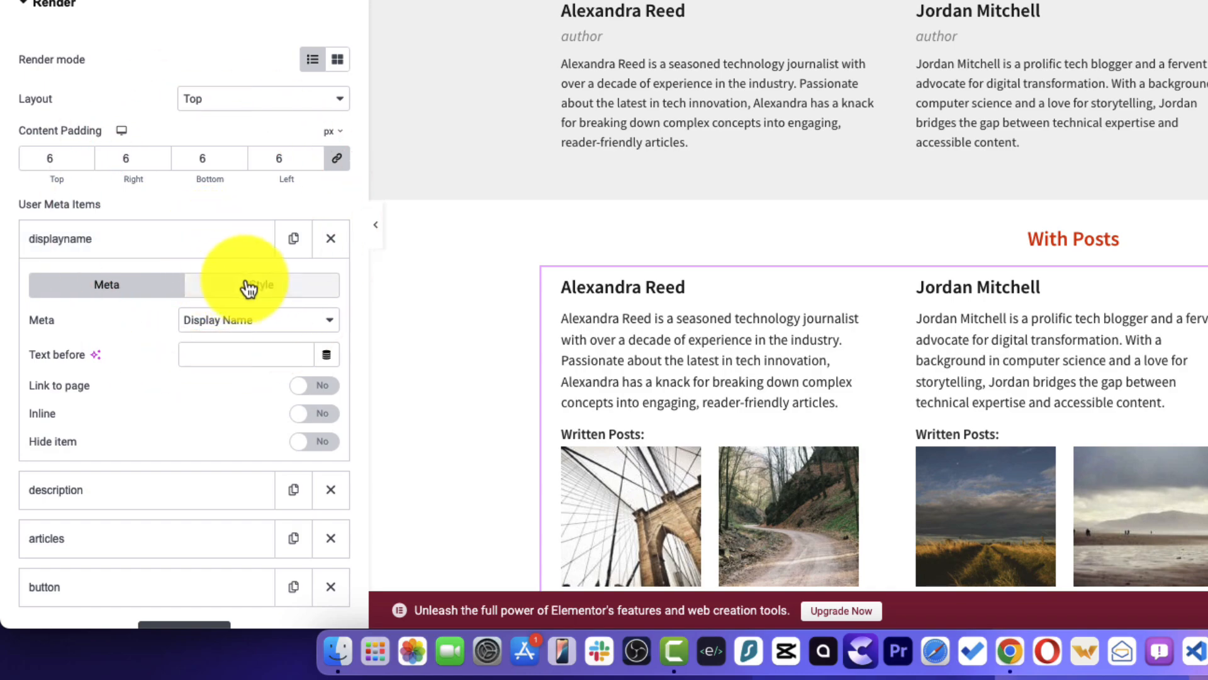
click(195, 245)
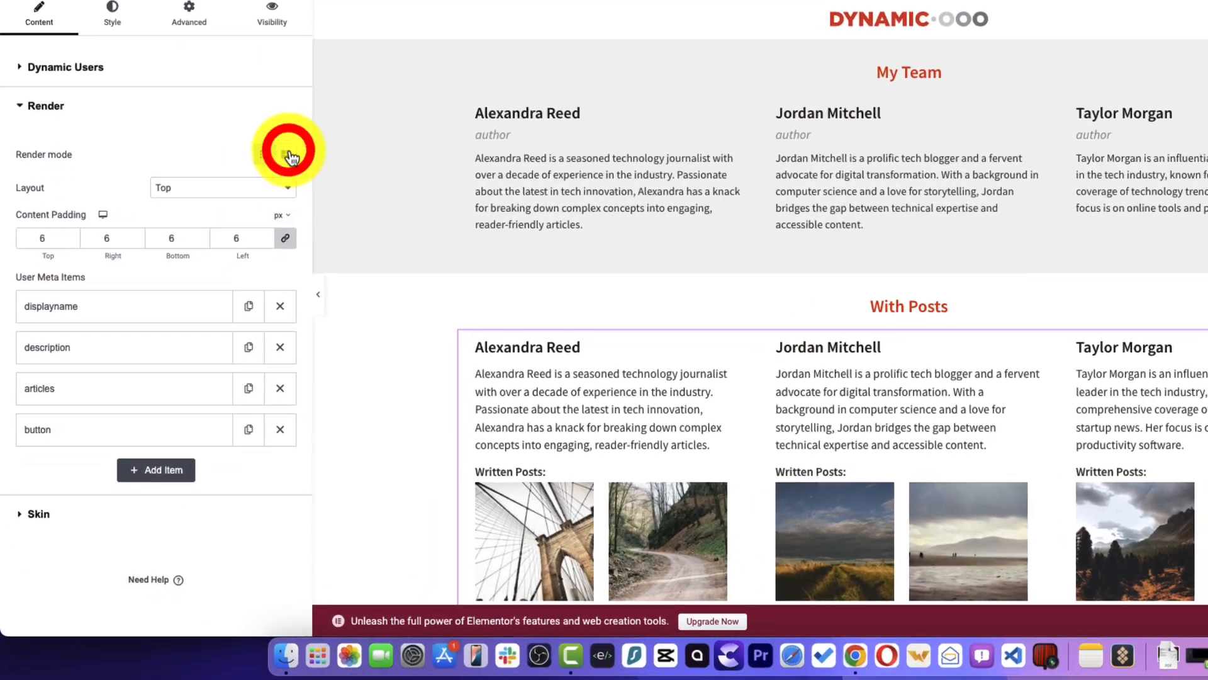
click(228, 268)
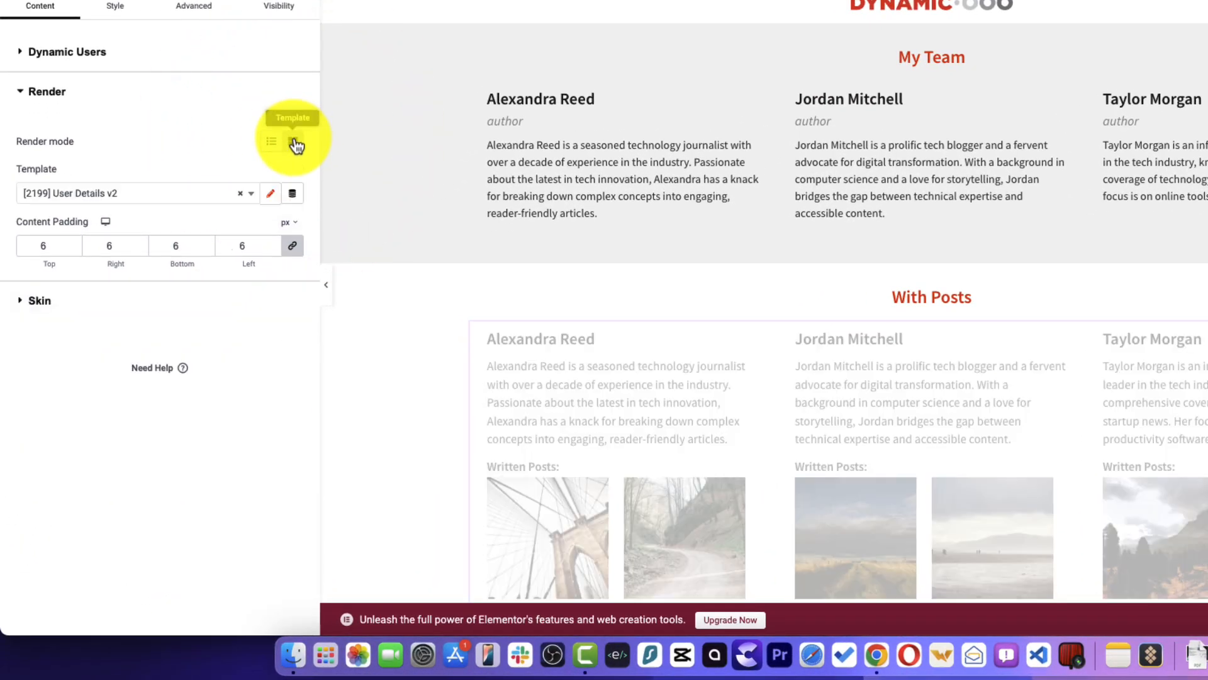
click(271, 141)
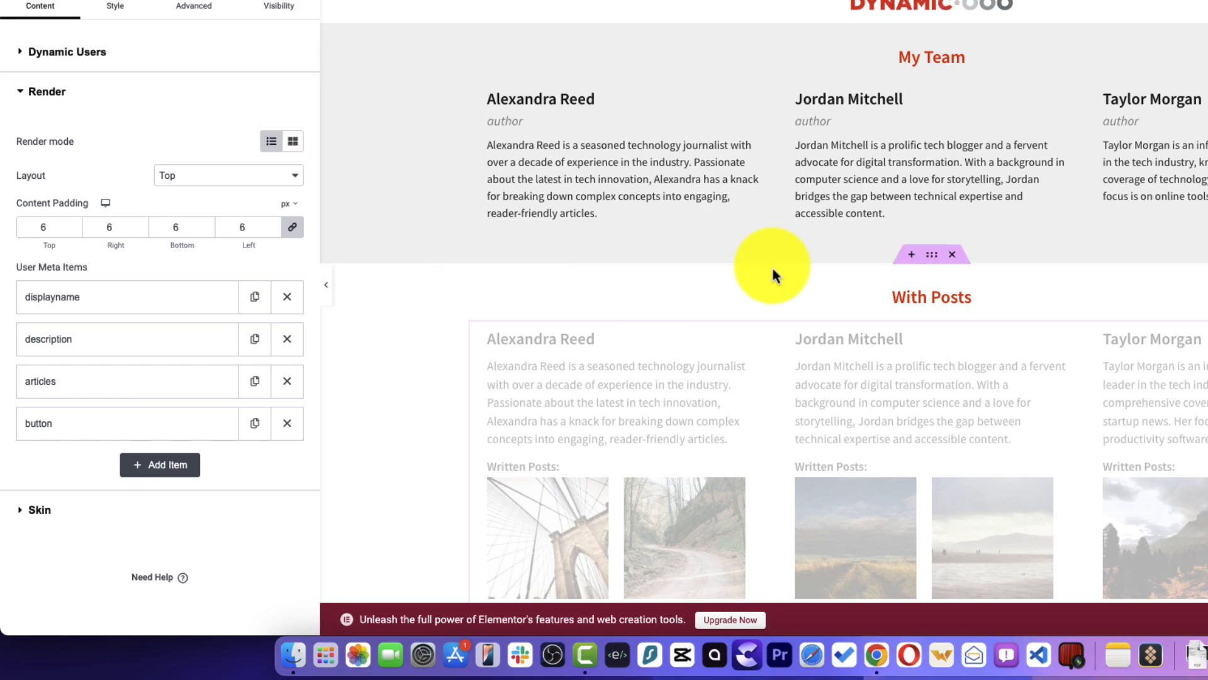
- Select the My Team Dynamic Users widget and review its user filters and rendered meta items
click(711, 110)
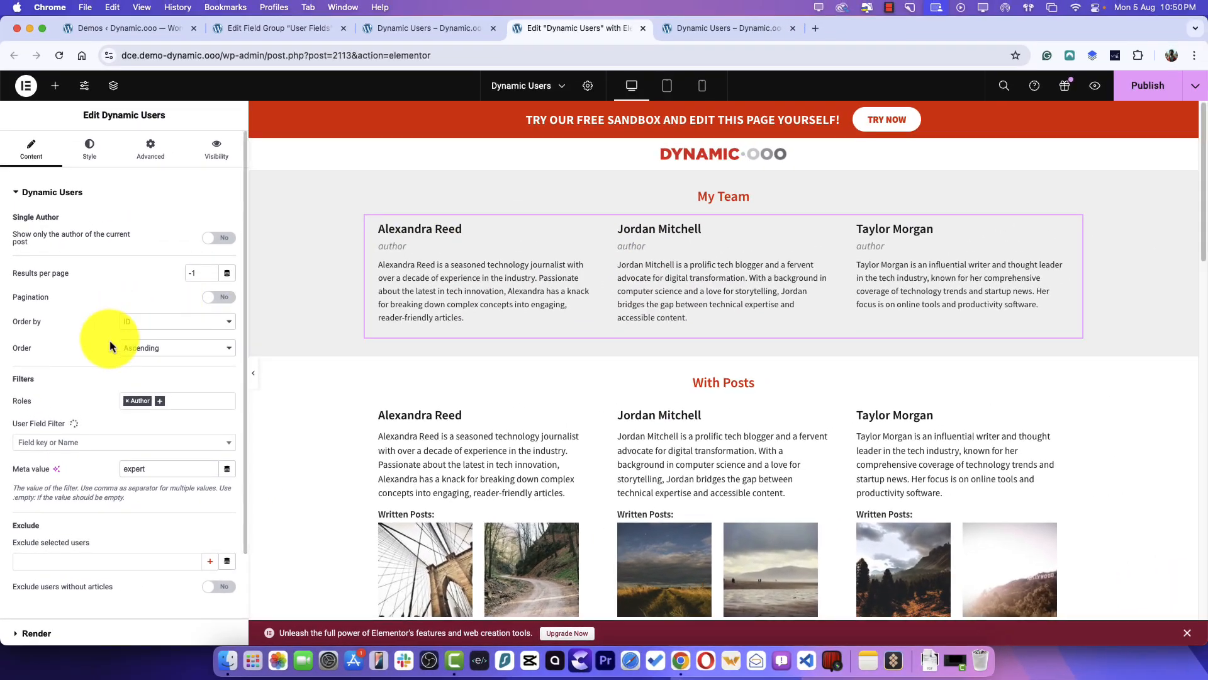
scroll(113, 485, down, 3)
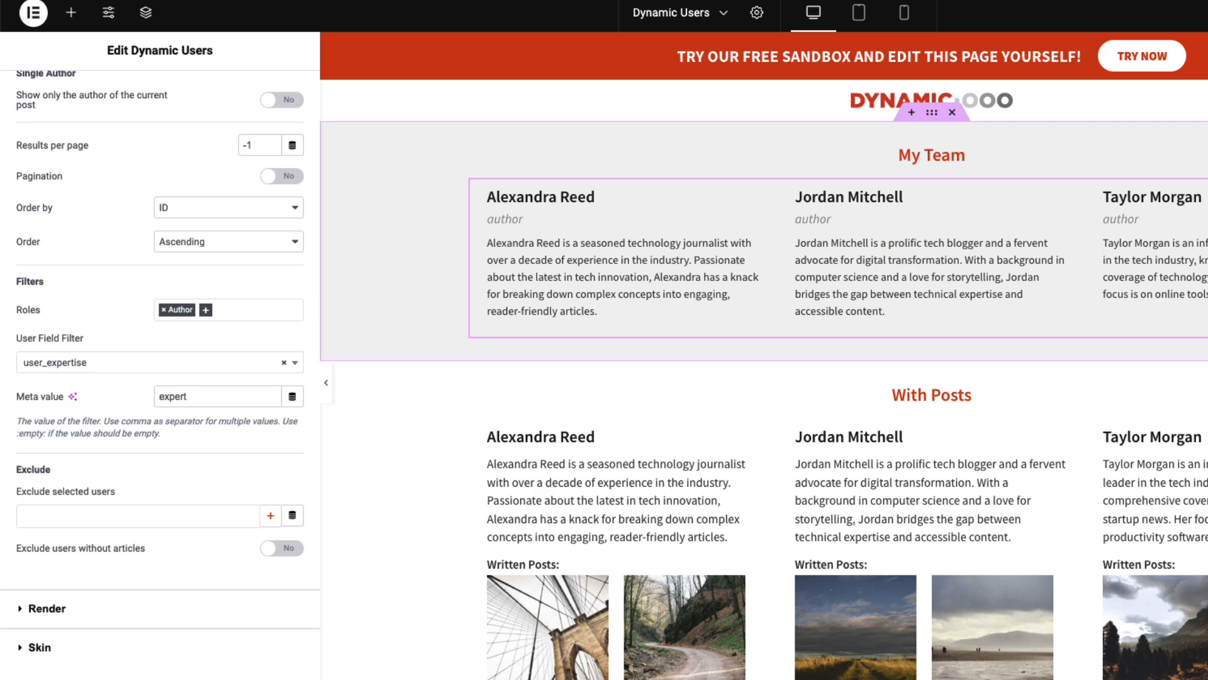
click(66, 609)
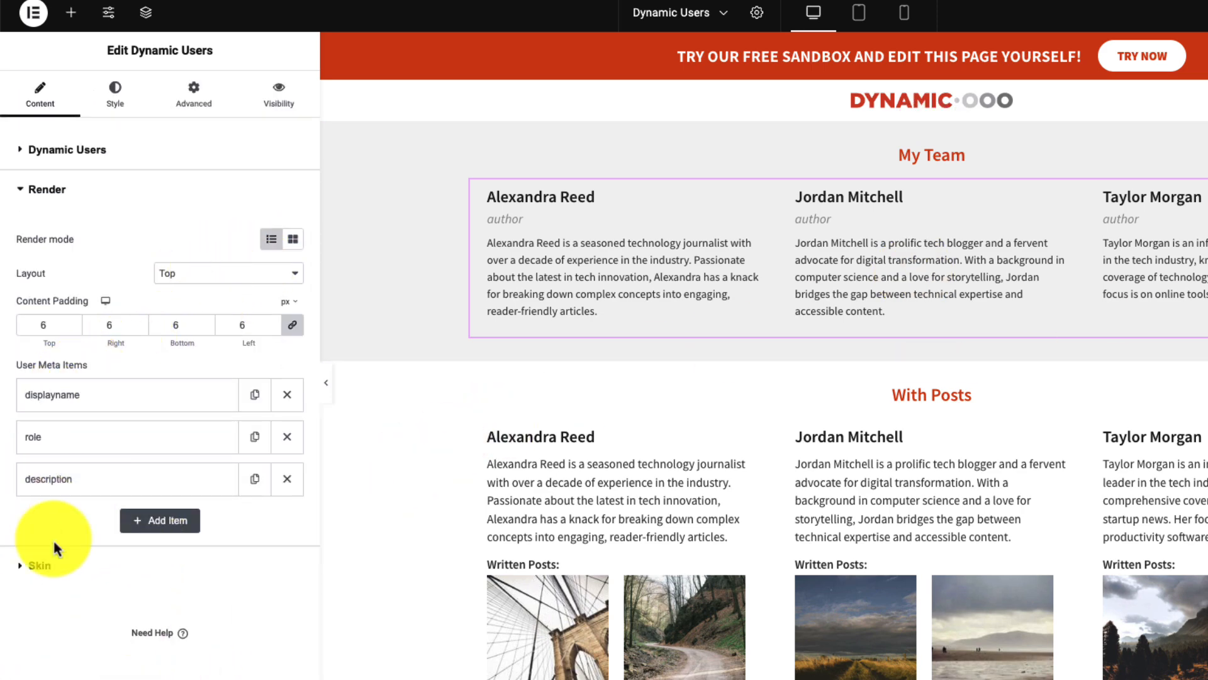
- Review the My Team widget's available skins and grid options, and return to its render settings
click(67, 573)
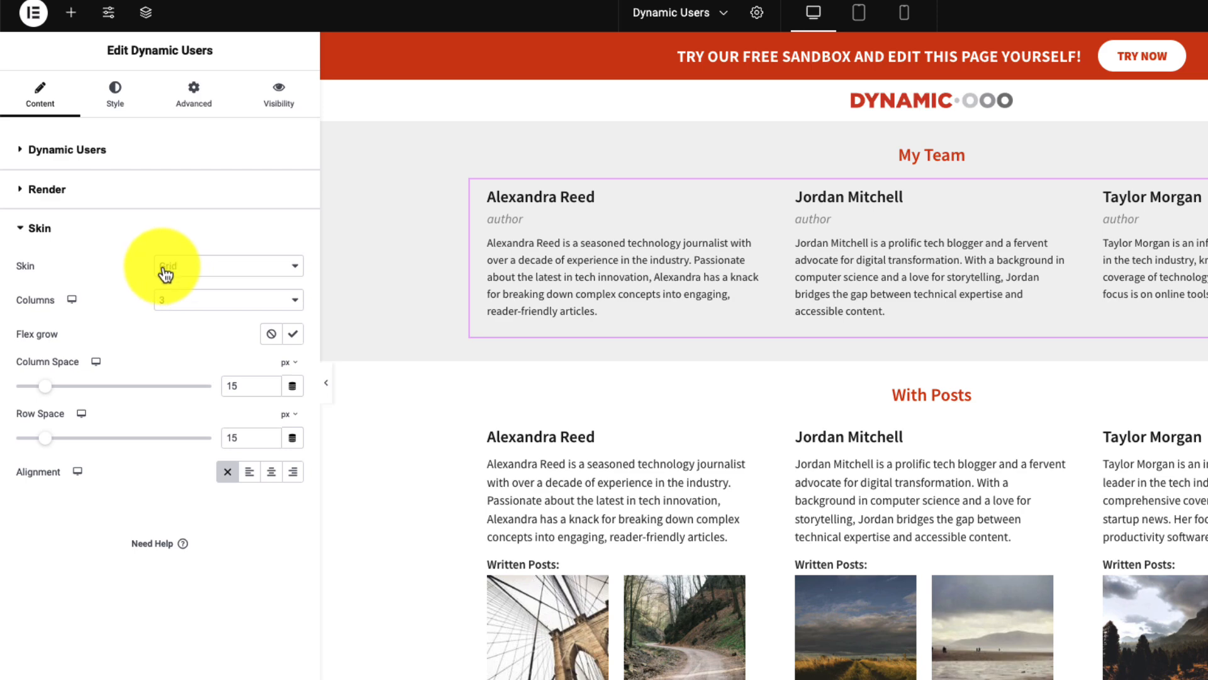
click(192, 270)
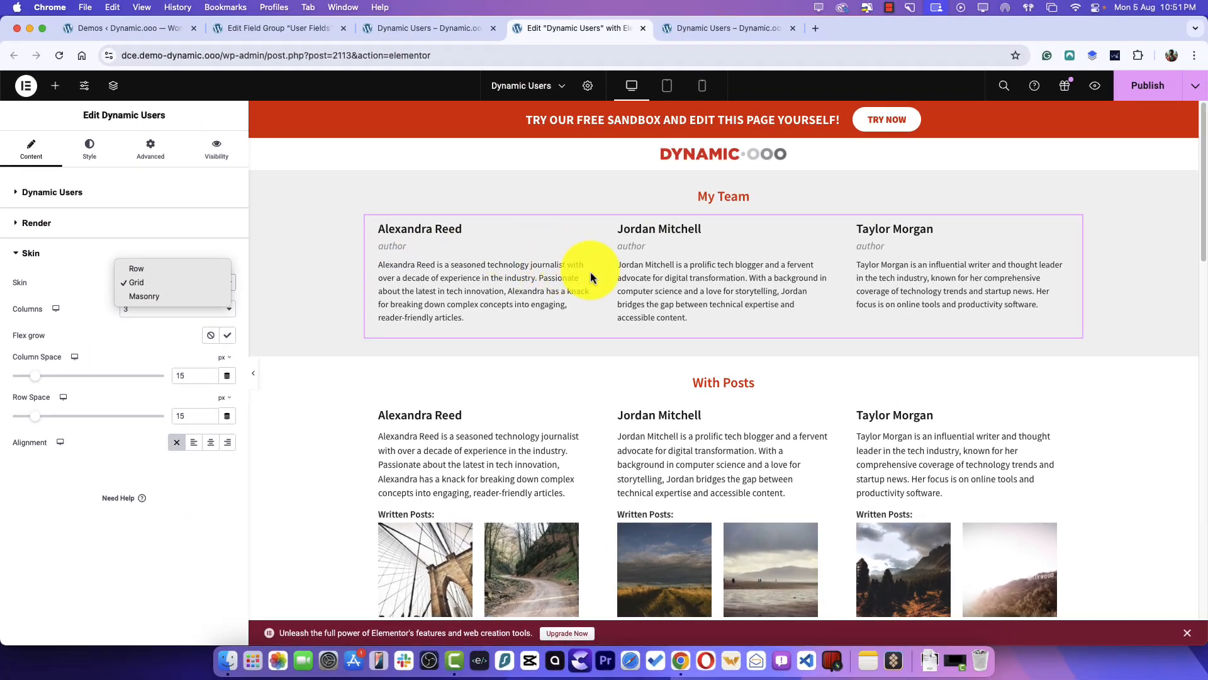
click(52, 222)
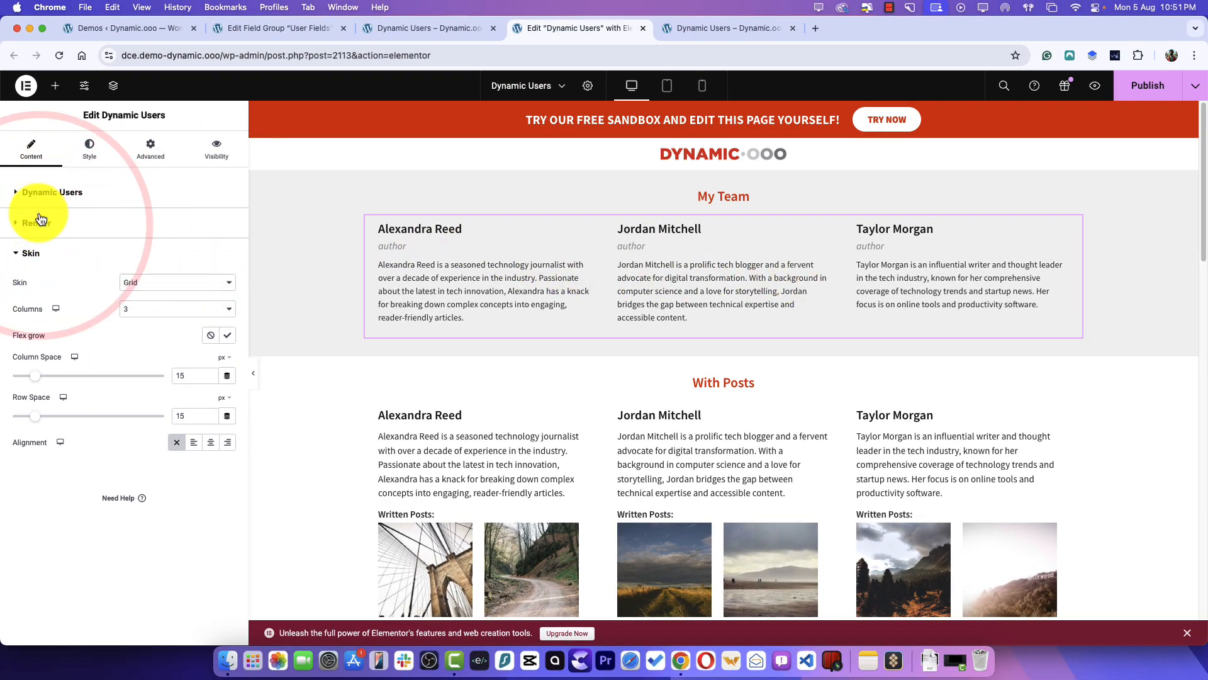
click(37, 222)
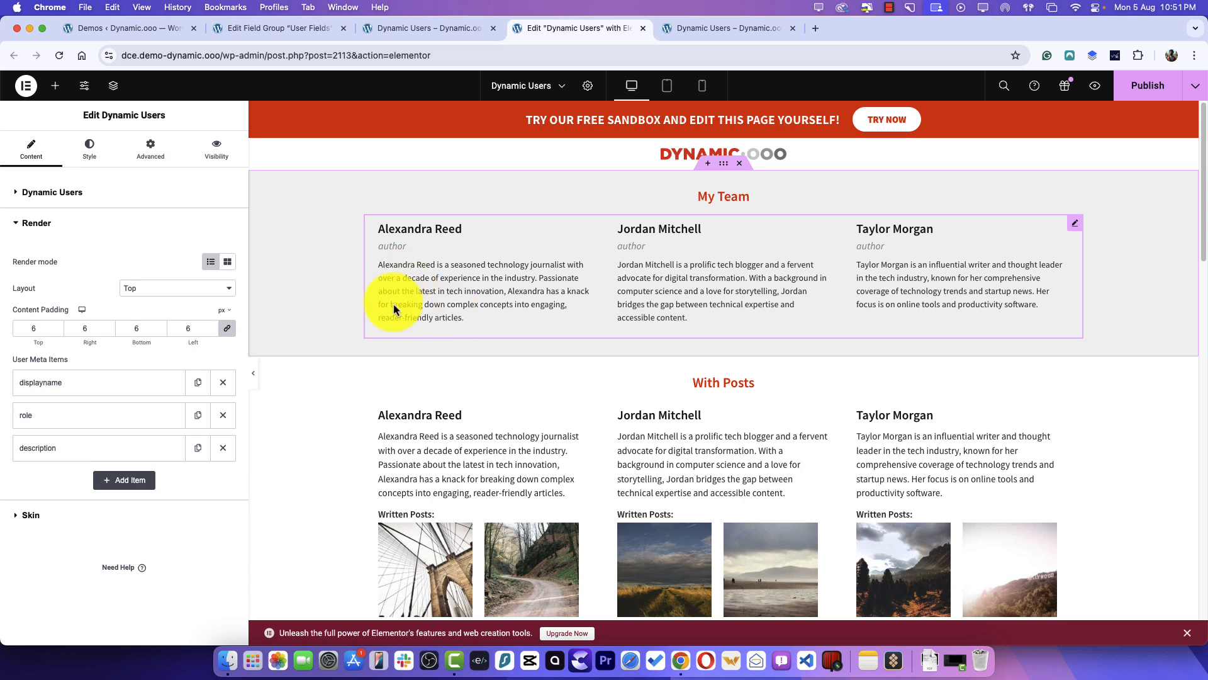
- Select the With Posts Dynamic Users widget and examine its render settings, including the articles meta item's options
scroll(396, 305, down, 5)
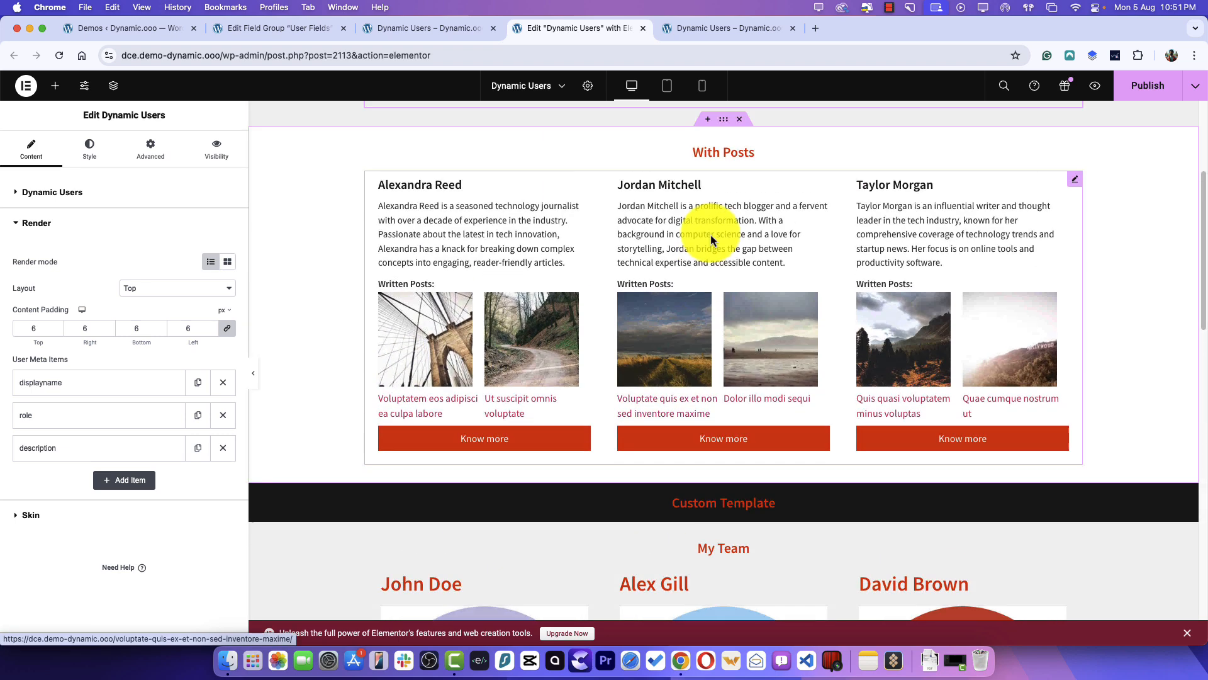
scroll(711, 240, up, 1)
click(711, 240)
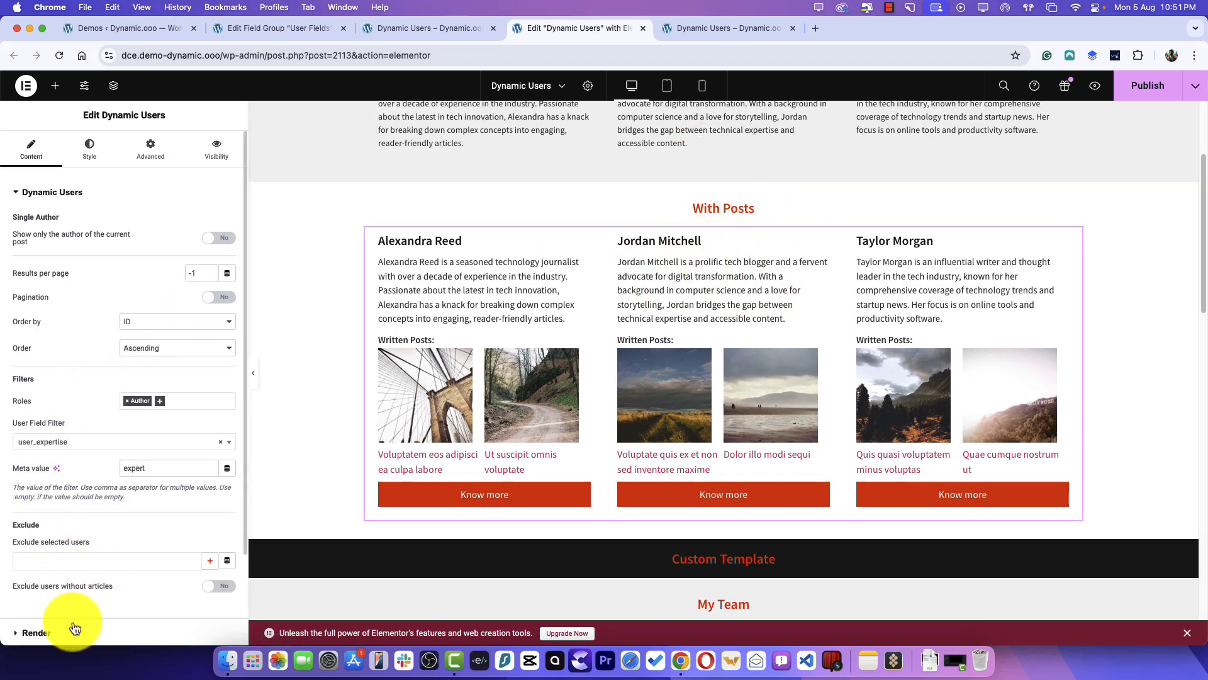
scroll(79, 617, down, 1)
scroll(225, 489, down, 2)
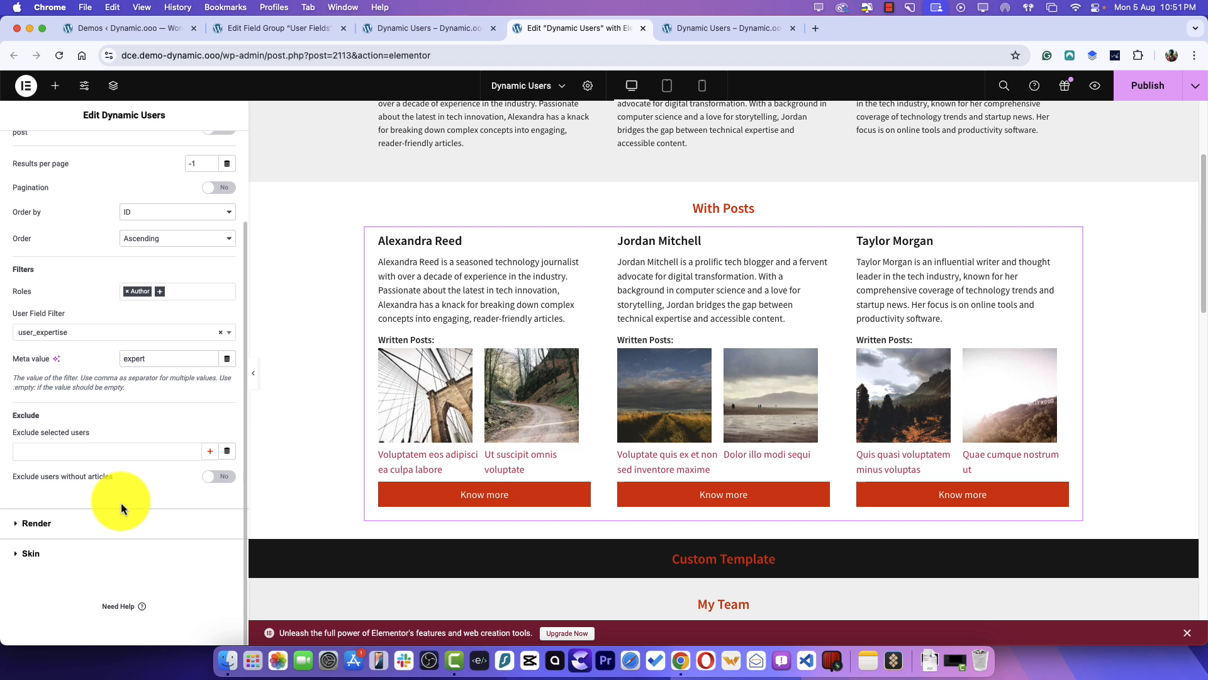
click(59, 524)
click(61, 447)
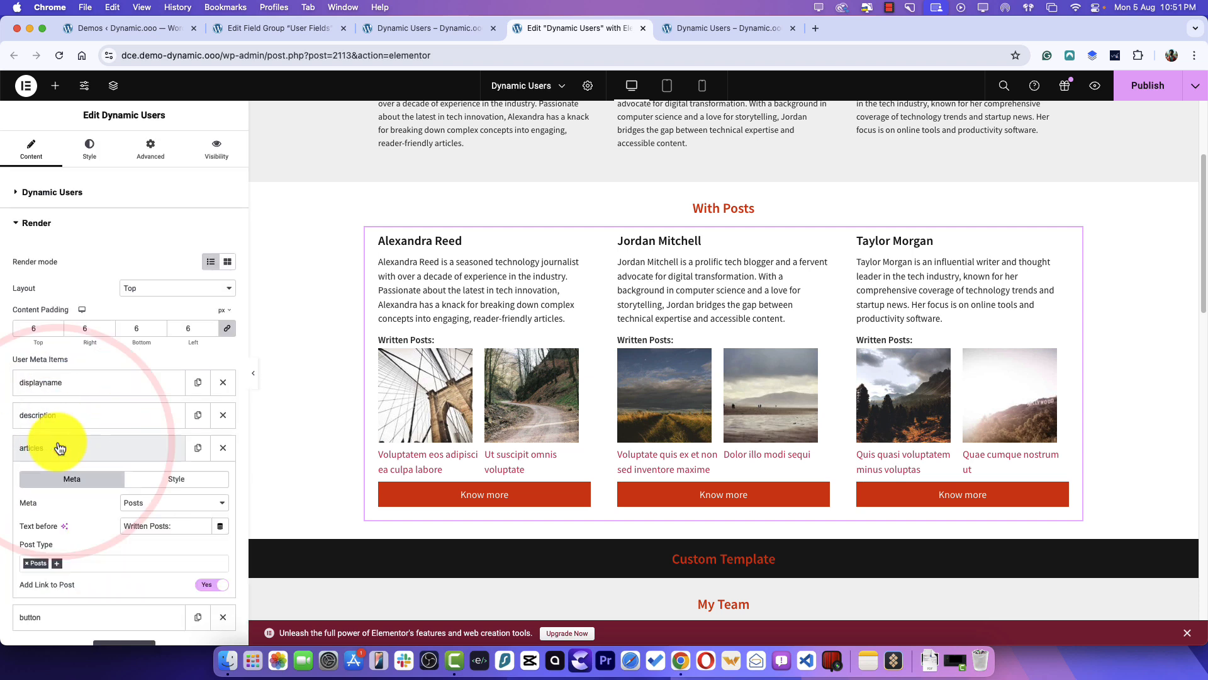
scroll(79, 475, down, 1)
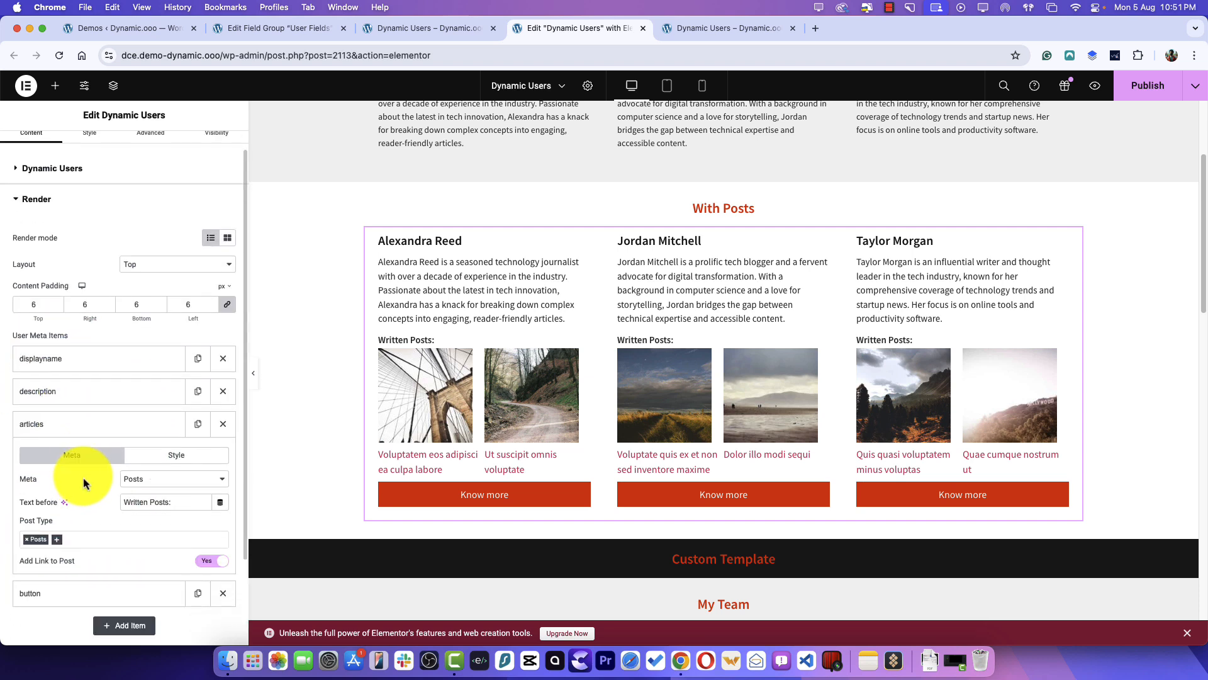
click(128, 431)
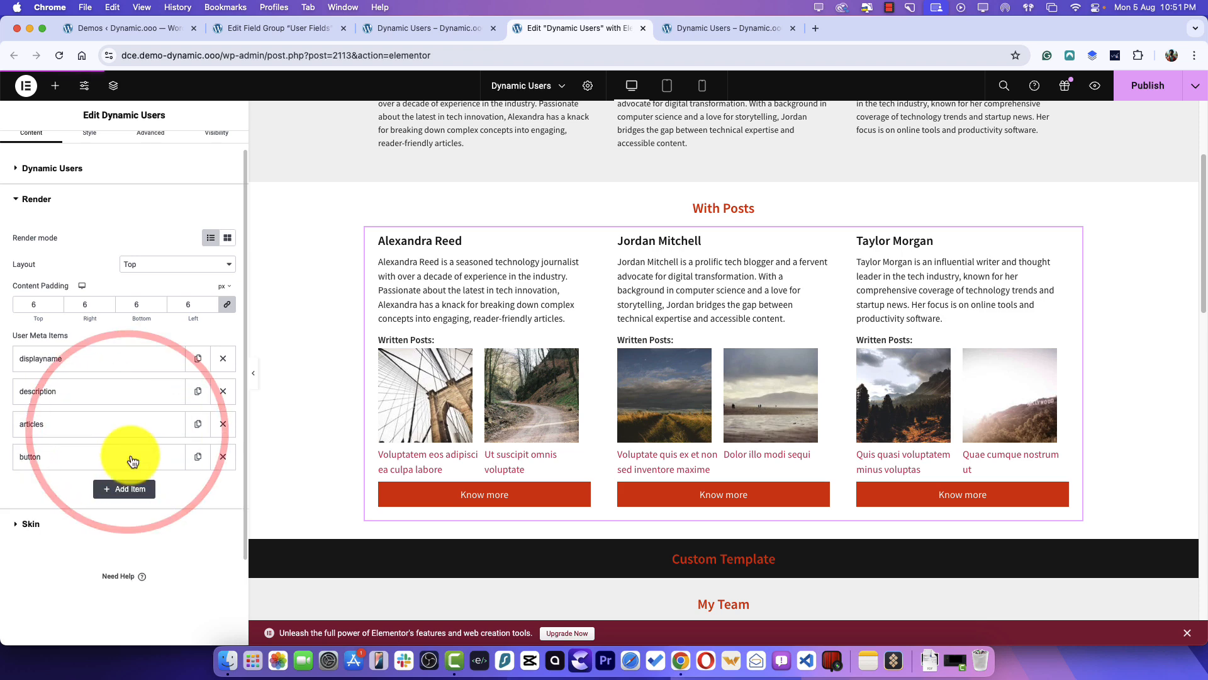
- Add a new user meta item to the With Posts widget, review the available meta types, and remove the item
click(130, 487)
scroll(150, 518, down, 3)
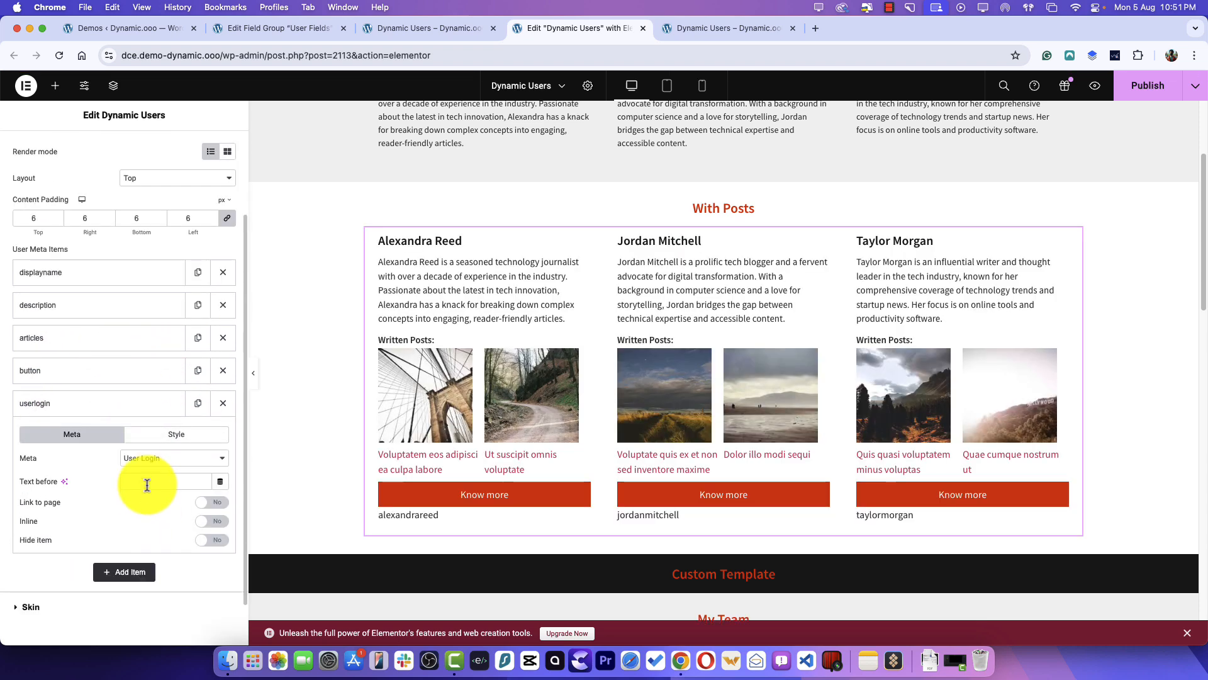
click(130, 458)
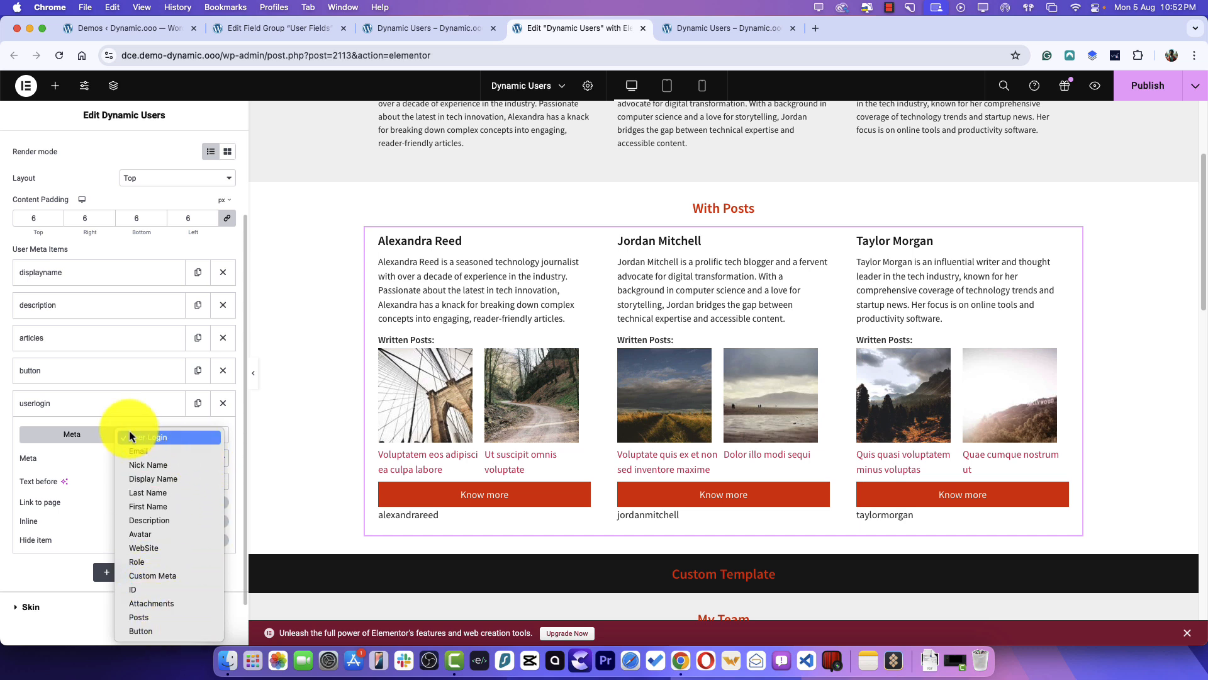
click(108, 452)
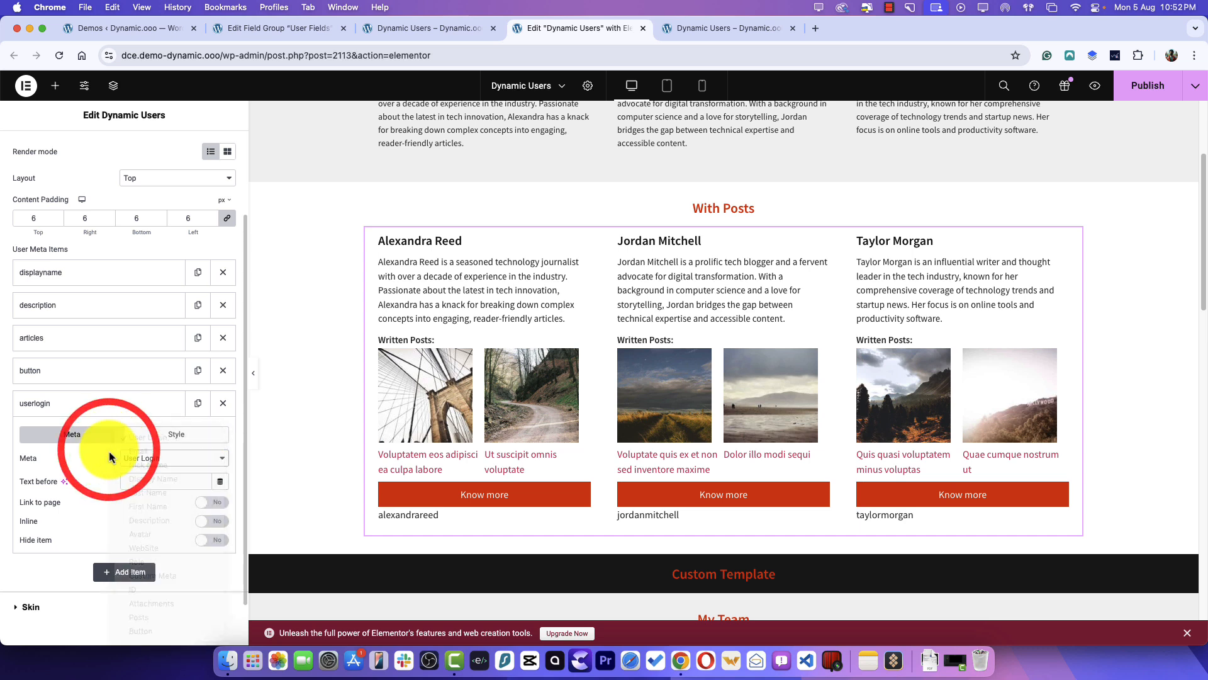
click(223, 404)
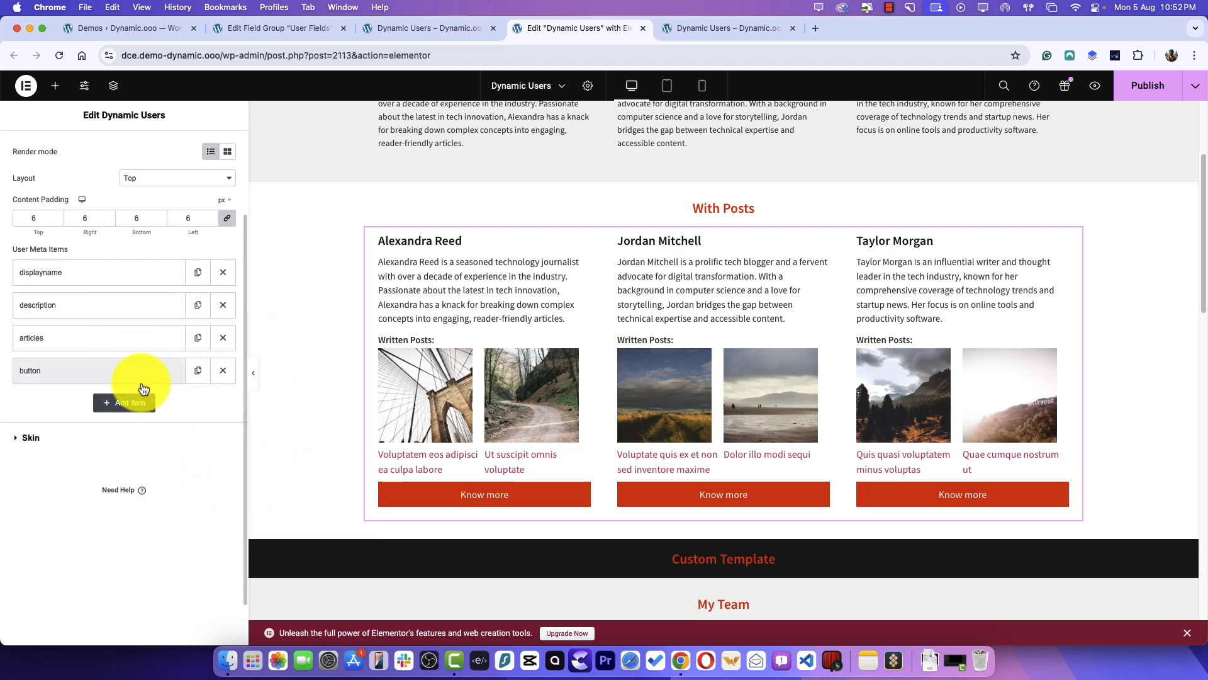
- Check the With Posts widget's avatar style options and return to its content settings
scroll(144, 390, up, 3)
click(72, 151)
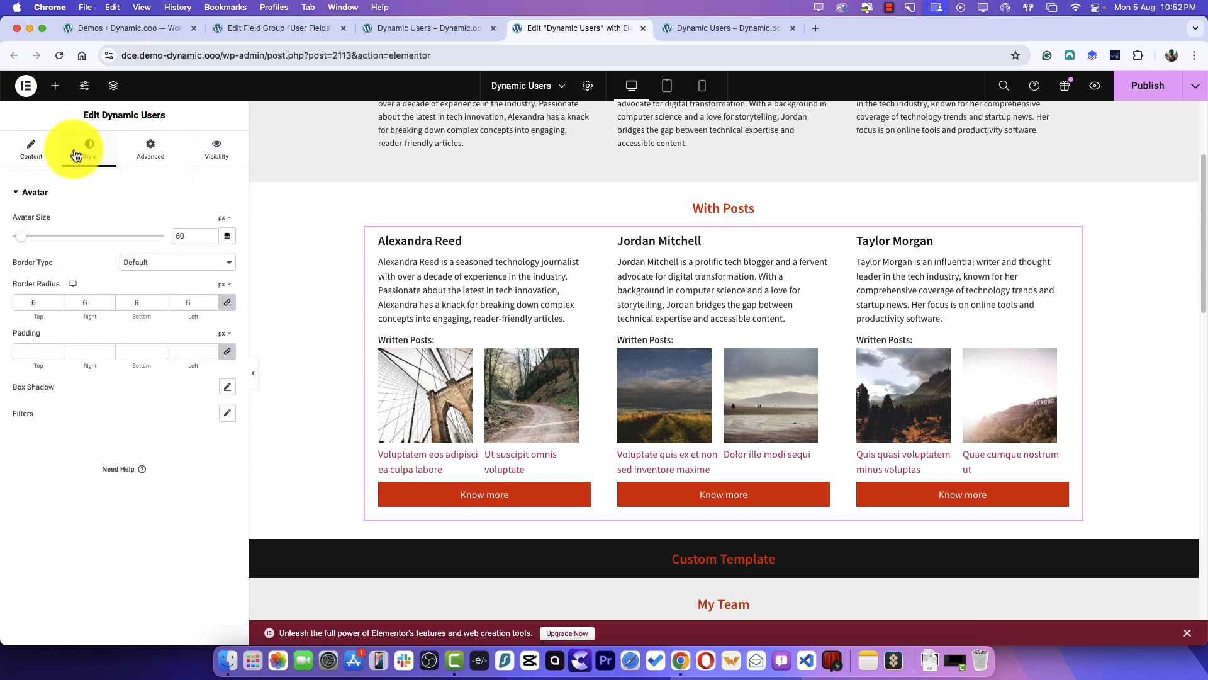
click(32, 151)
- Select the Dynamic Users widget in the Custom Template section and examine its role filter and displayed users
scroll(534, 353, down, 10)
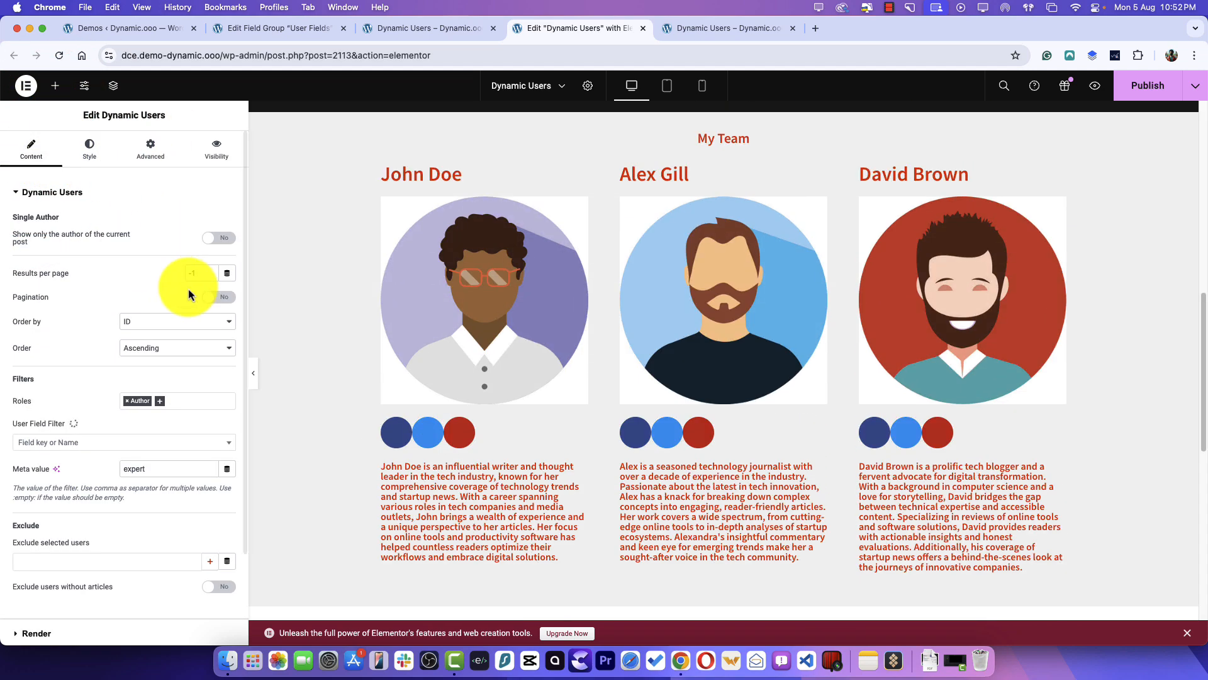
scroll(630, 277, up, 5)
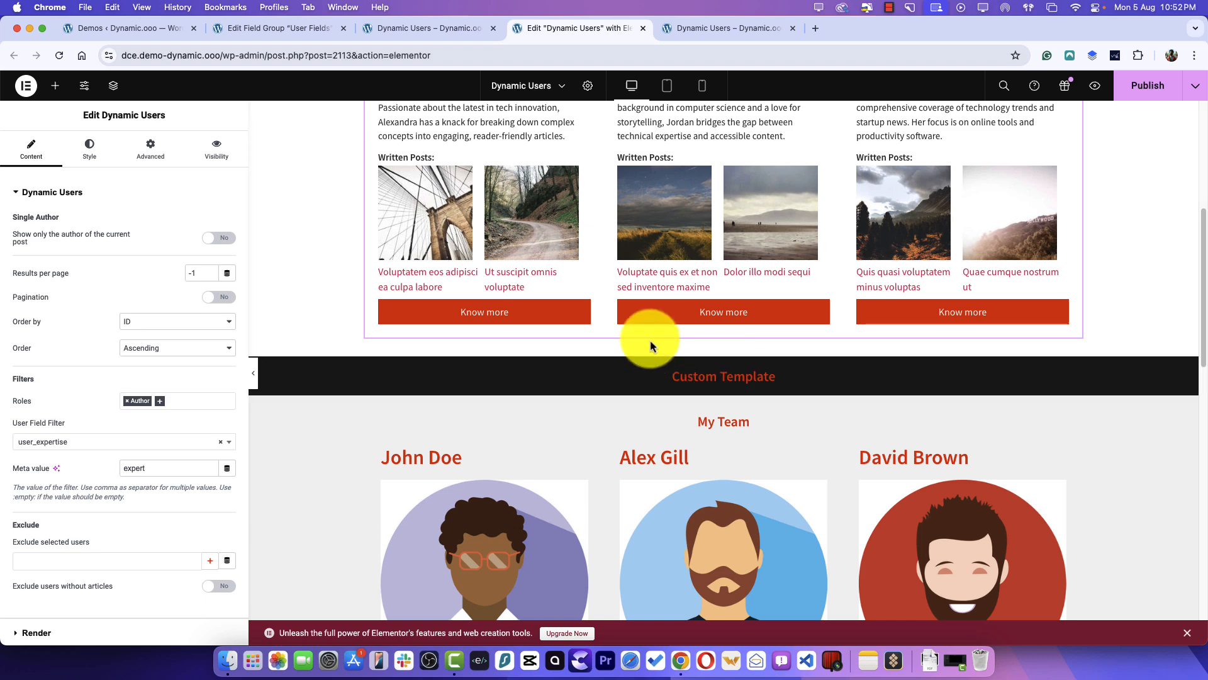
scroll(794, 389, down, 4)
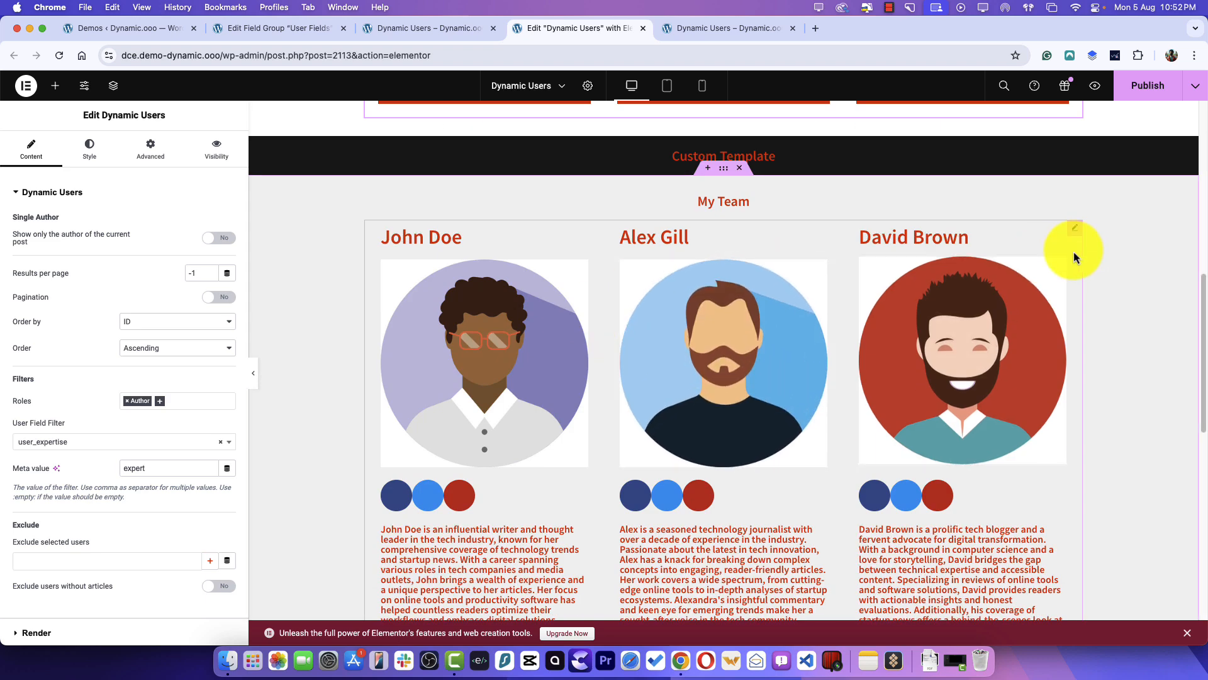
click(1074, 227)
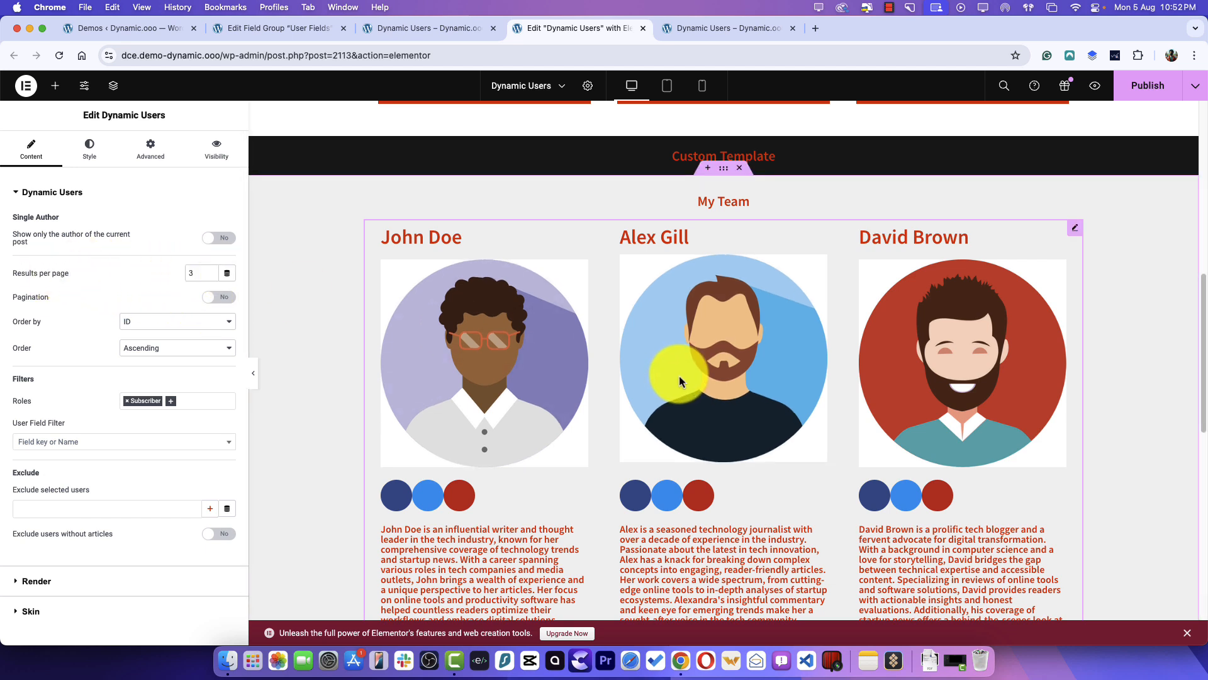
scroll(678, 379, down, 2)
click(602, 357)
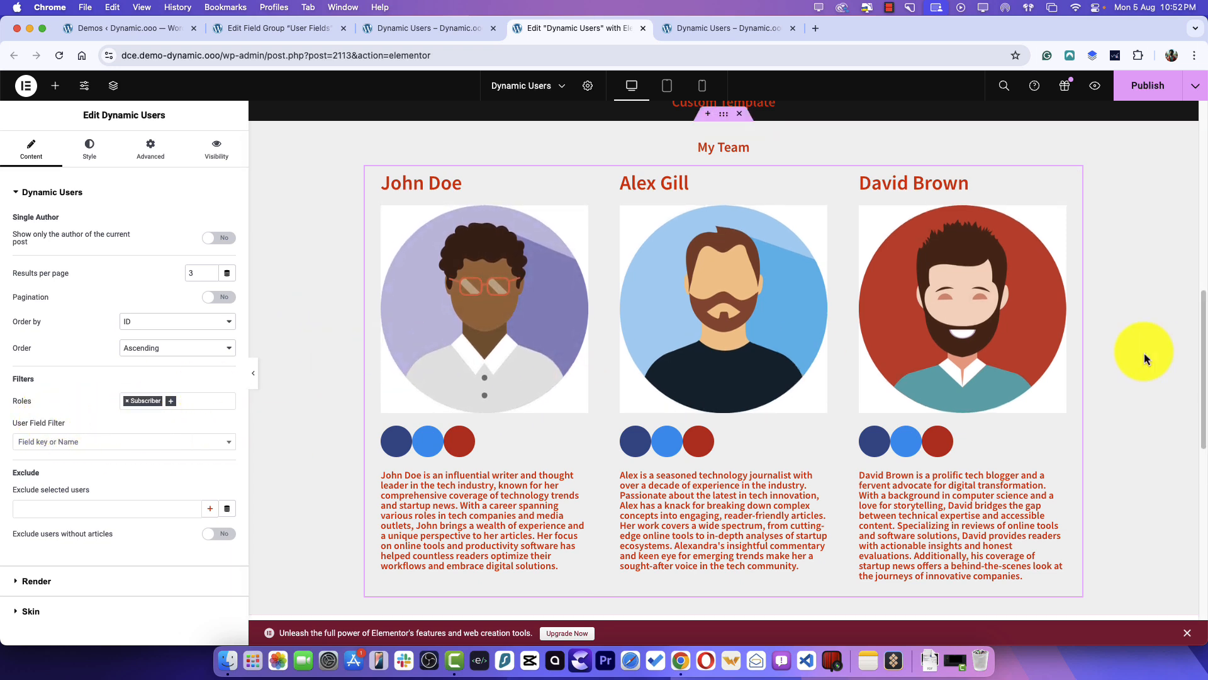
scroll(1144, 358, down, 1)
scroll(88, 502, down, 1)
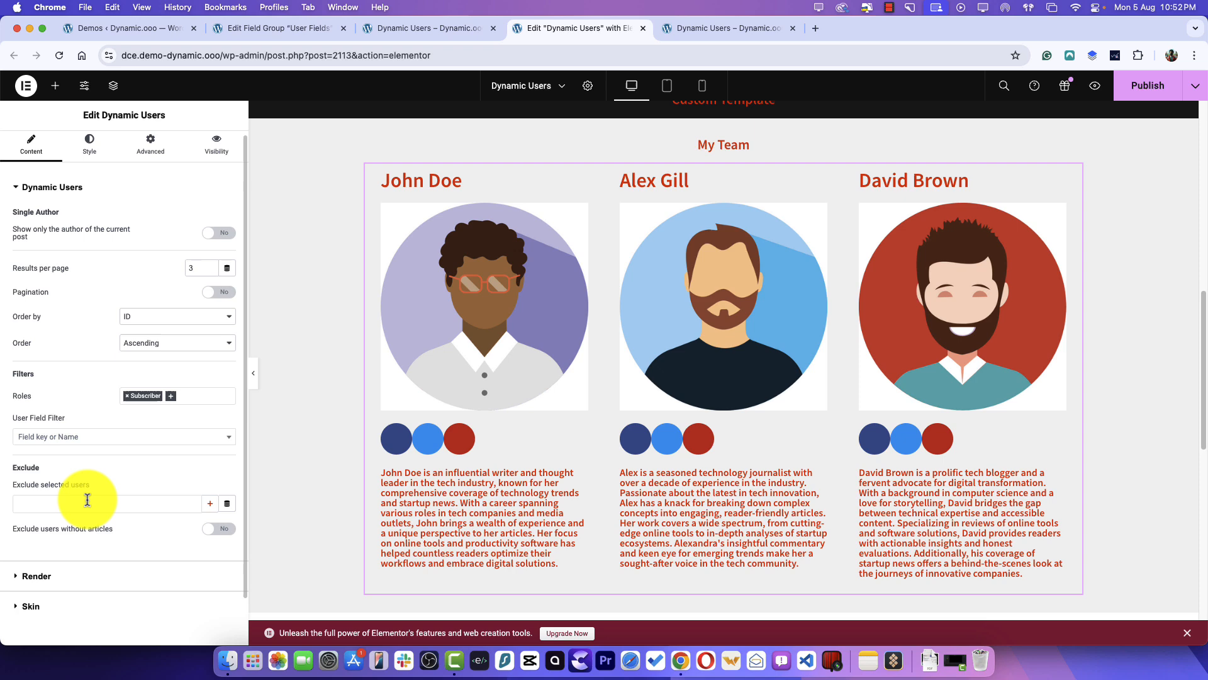
- Show the Custom Template widget's render settings and open its assigned User Details template for editing
click(102, 577)
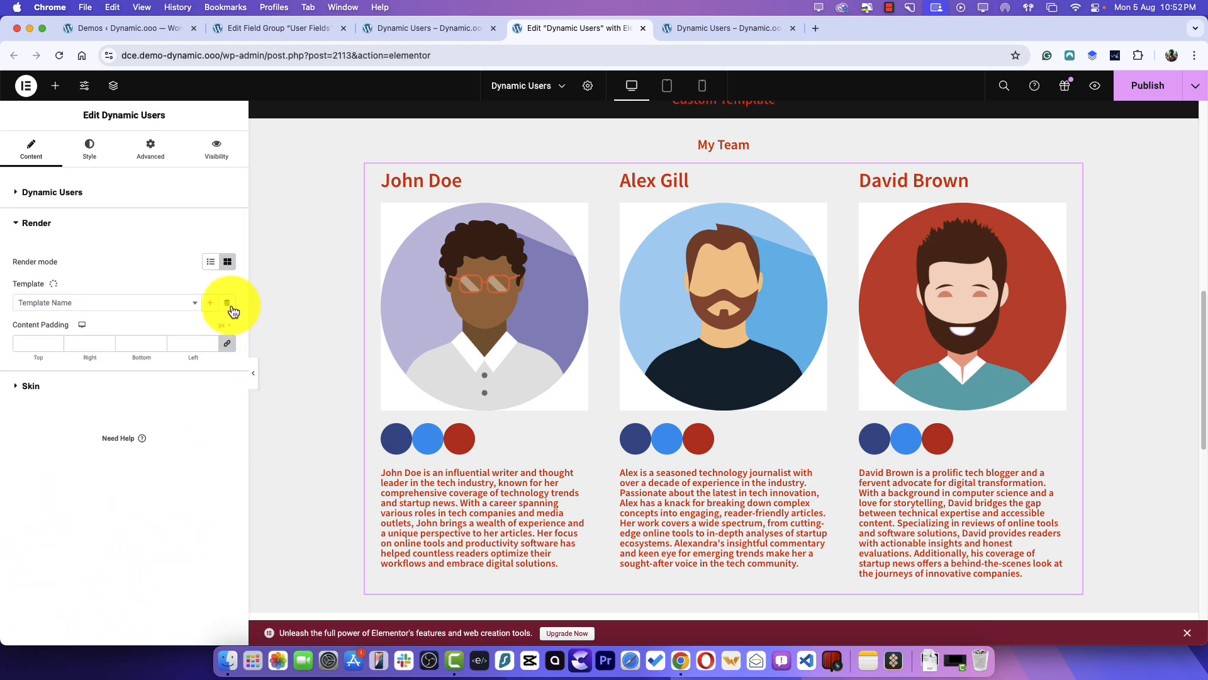
click(214, 307)
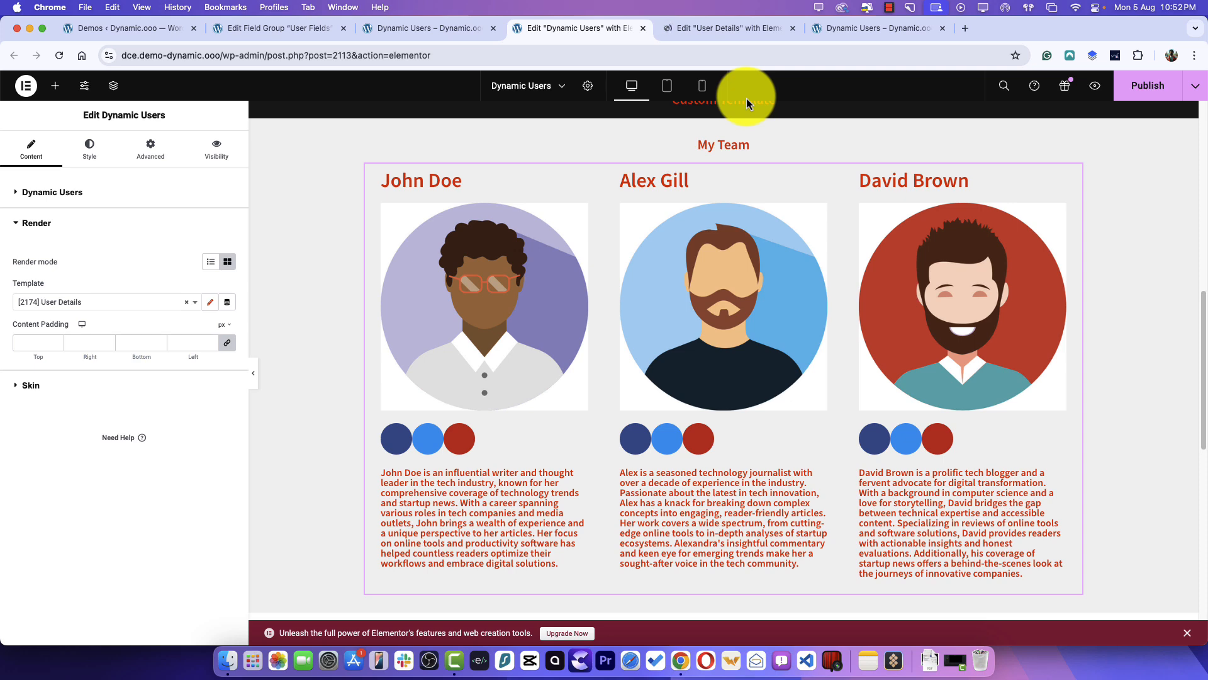
click(728, 41)
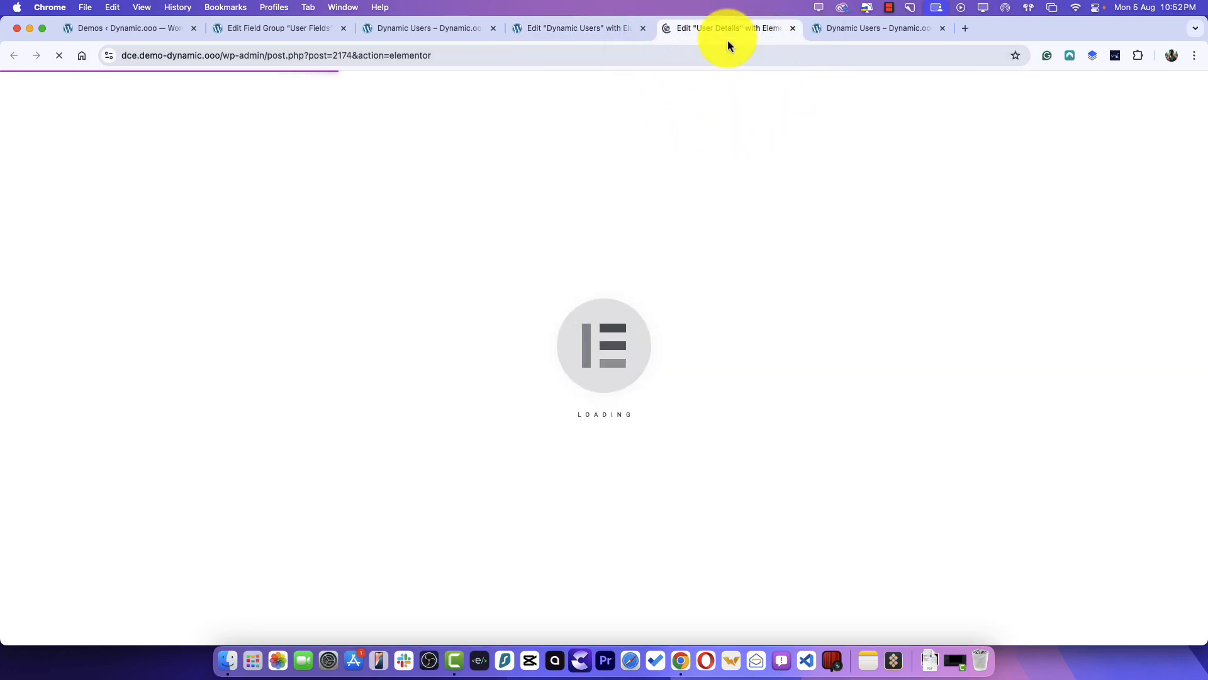
click(549, 33)
click(721, 37)
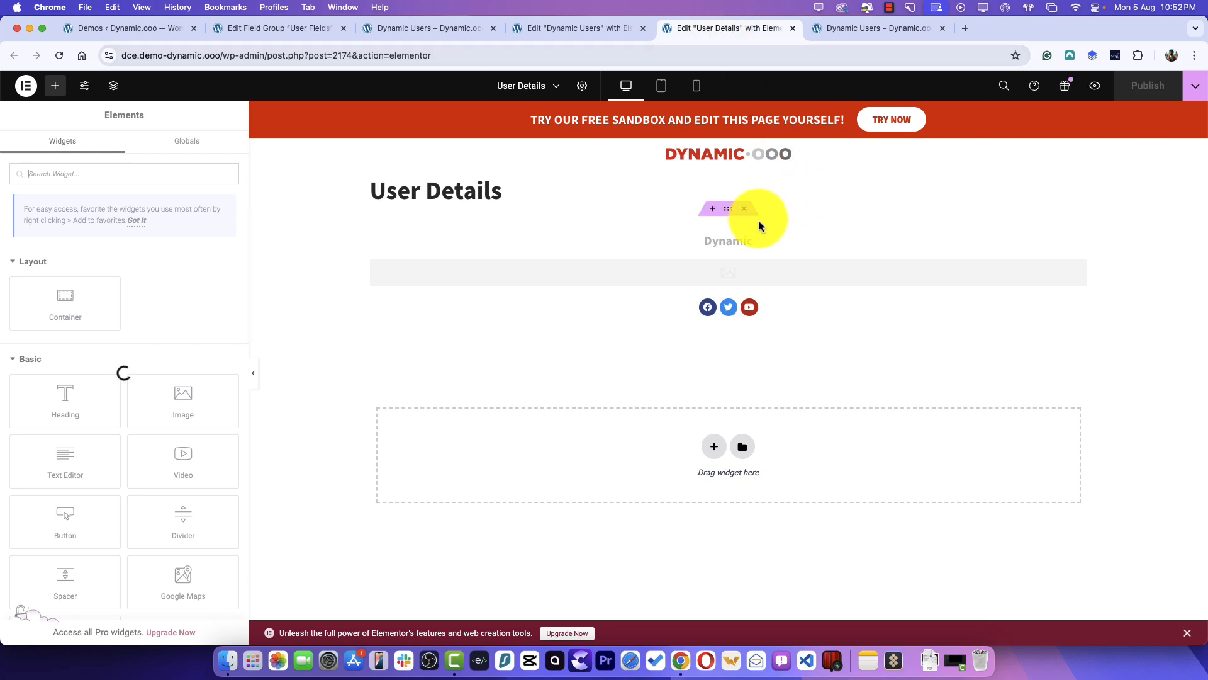
- Select the heading in the User Details template and inspect the dynamic shortcode that supplies its title
click(737, 247)
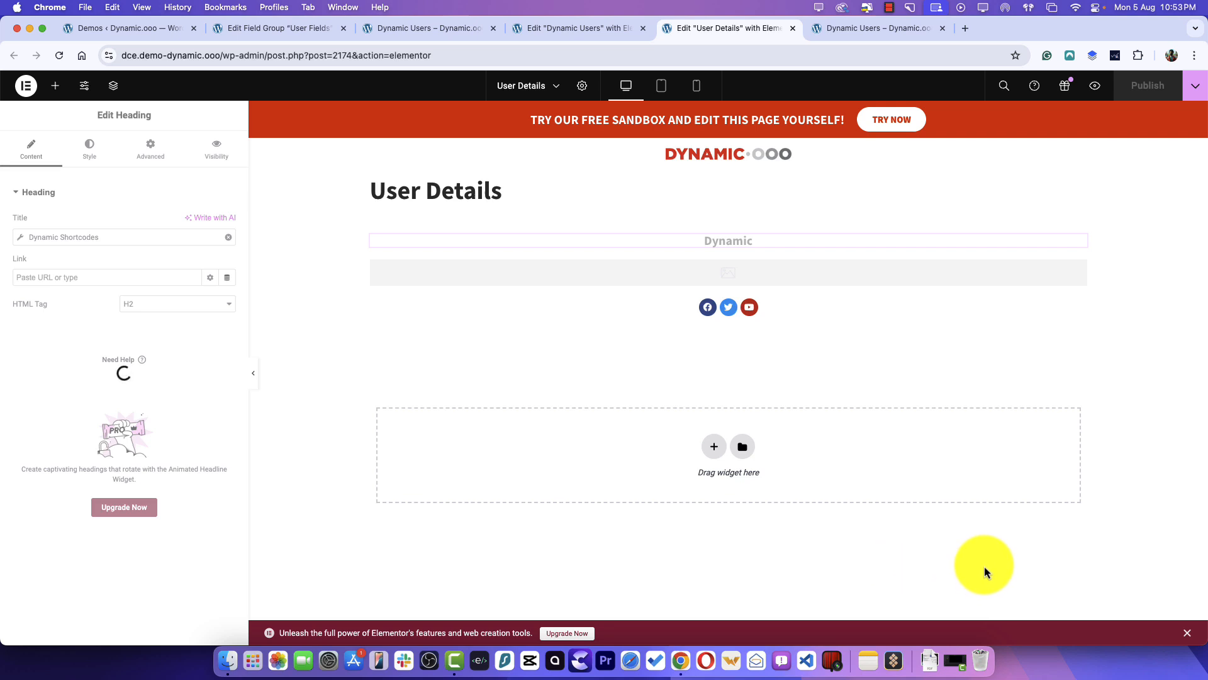
click(888, 8)
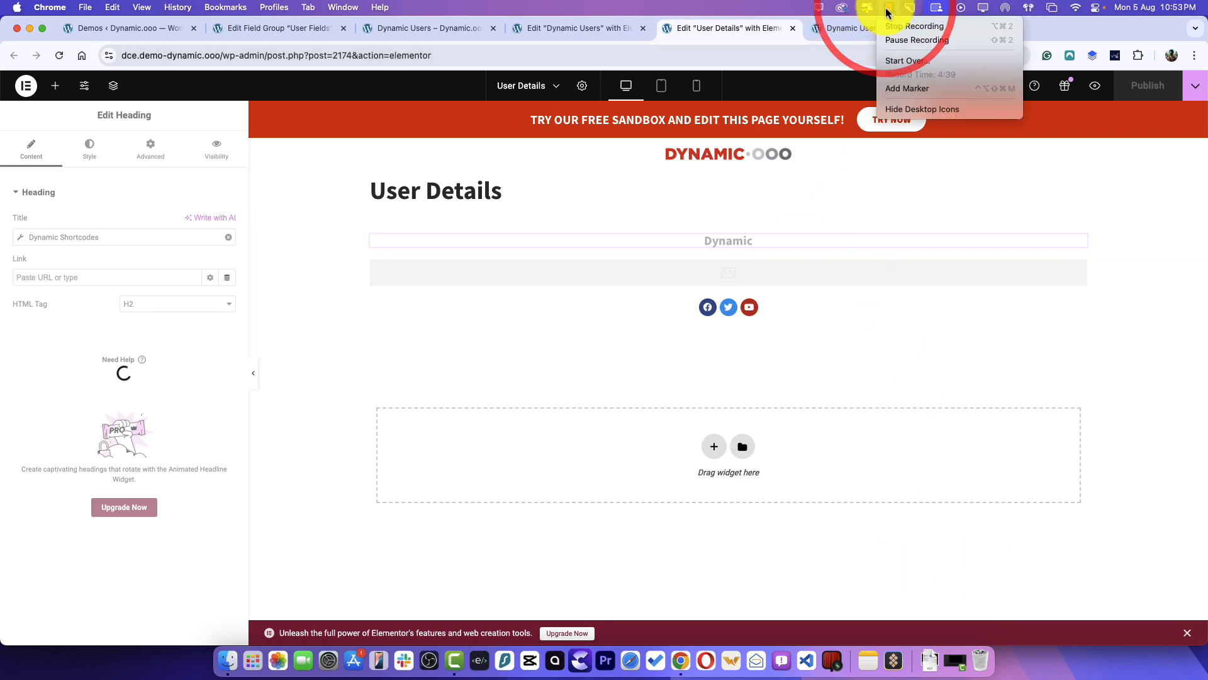
click(907, 44)
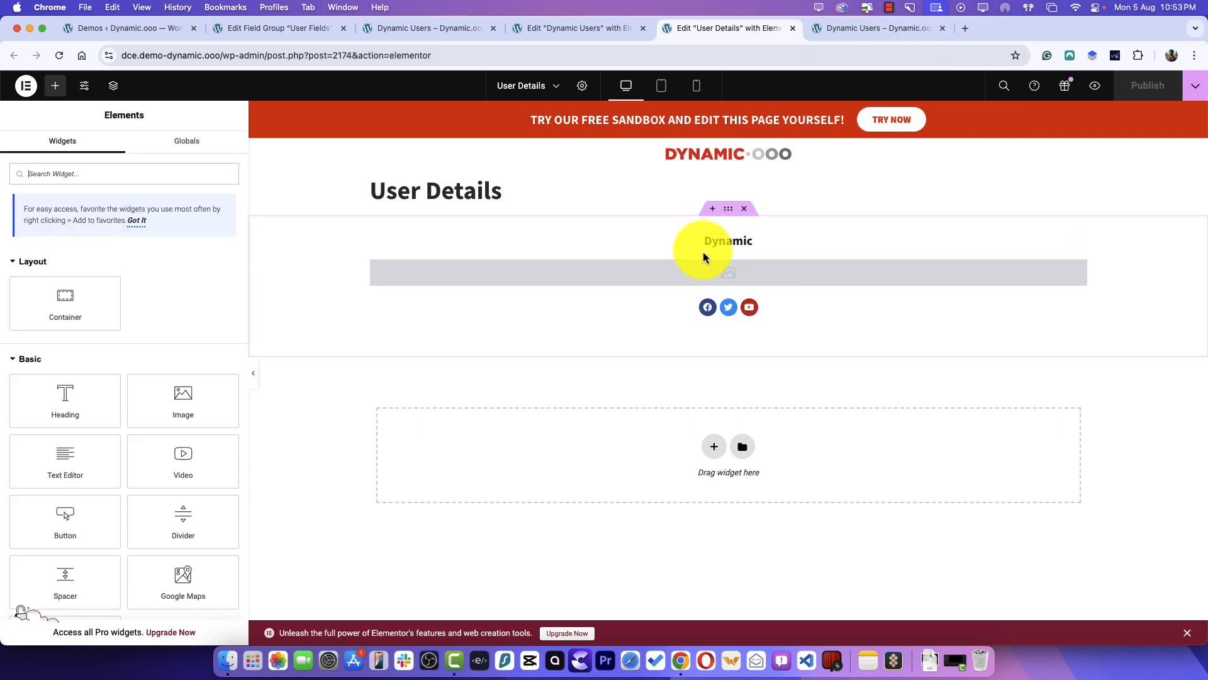
click(712, 240)
click(156, 238)
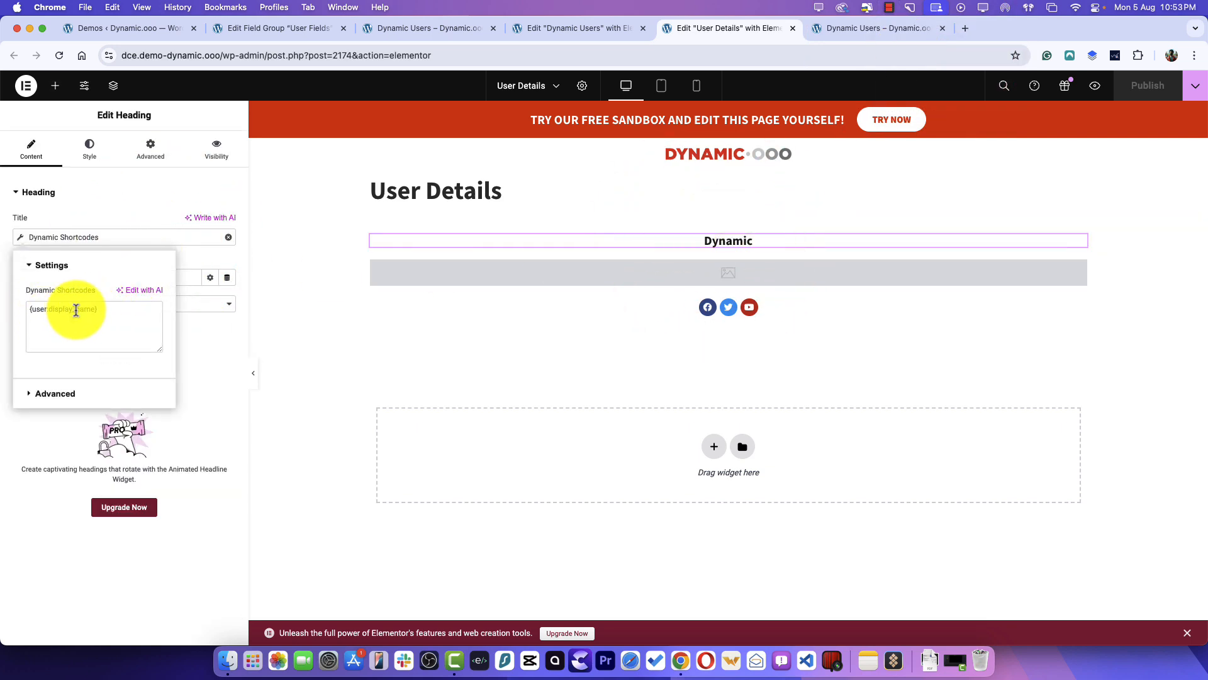
drag(97, 309, 30, 309)
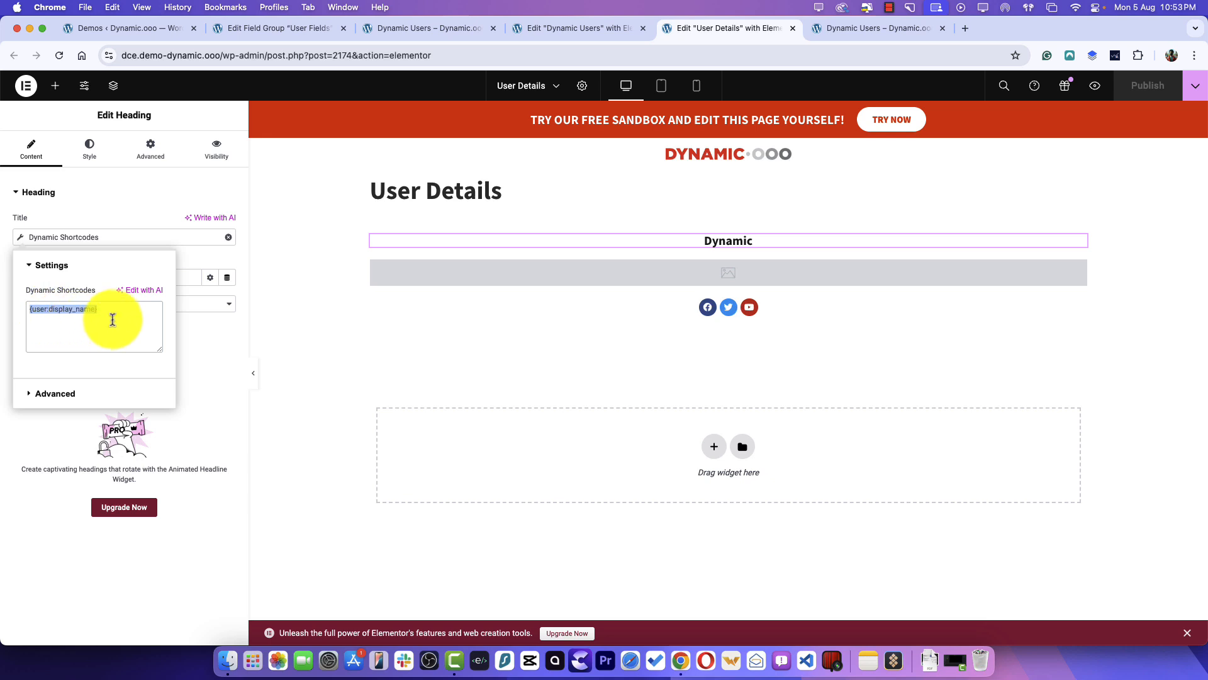
- Select the image widget in the User Details template and inspect the dynamic shortcode that supplies its image
click(723, 281)
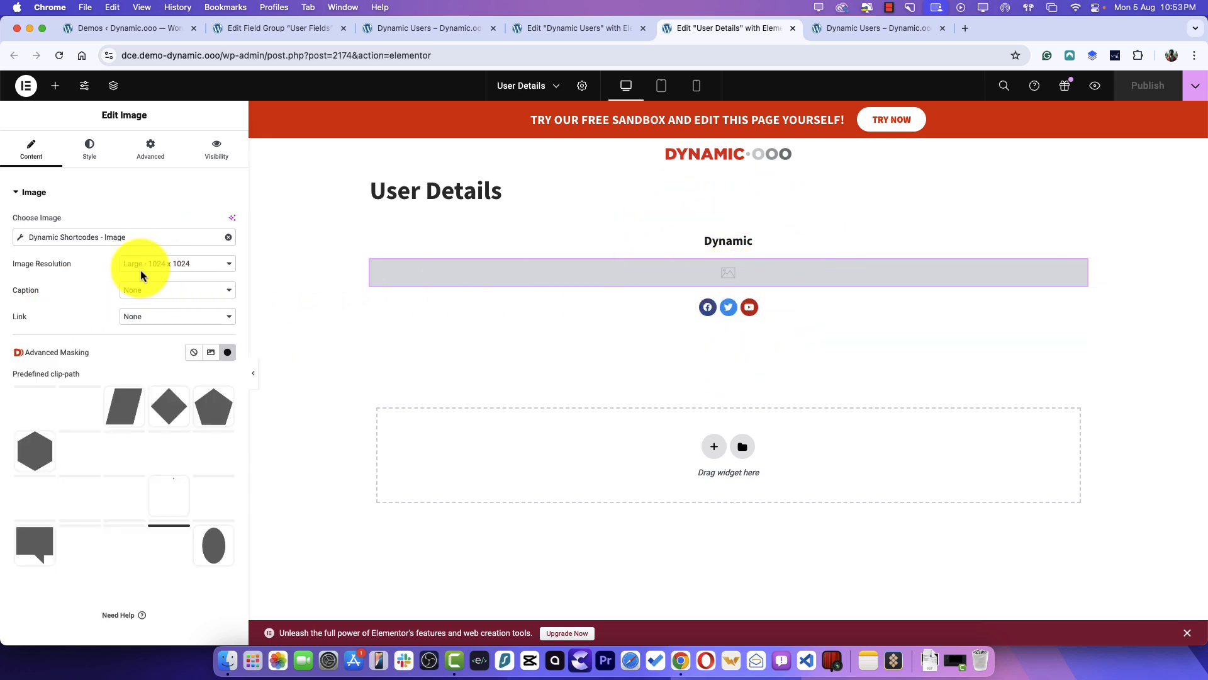
click(86, 237)
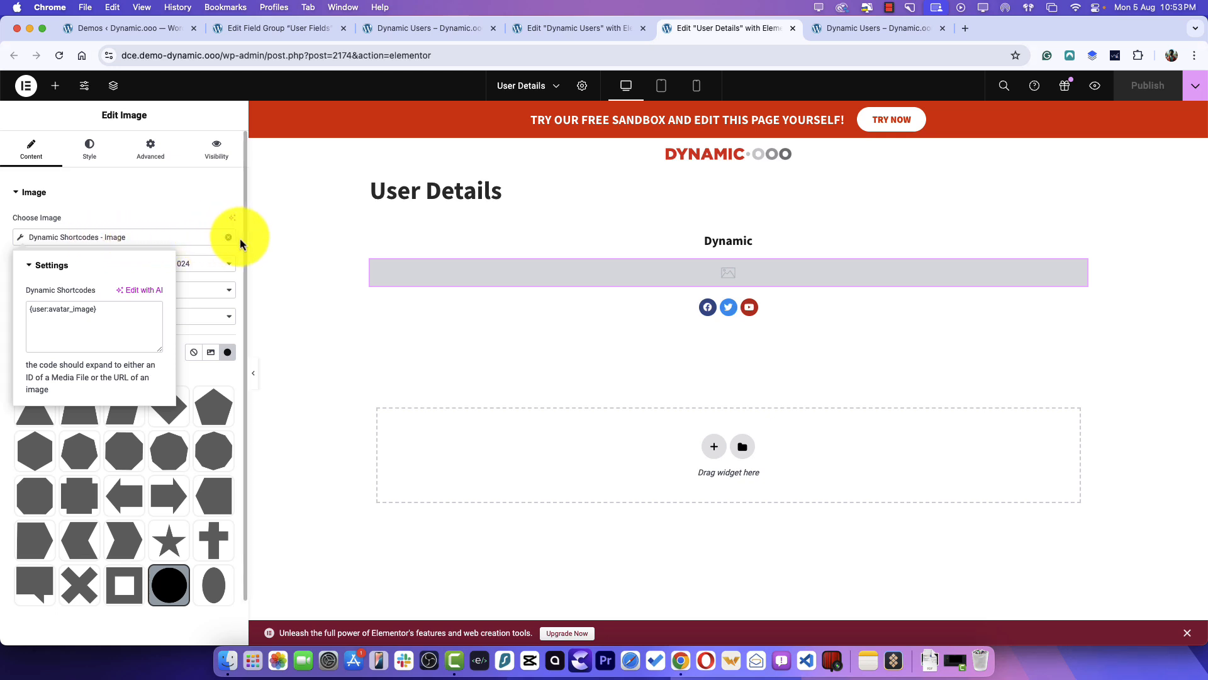
drag(96, 309, 26, 313)
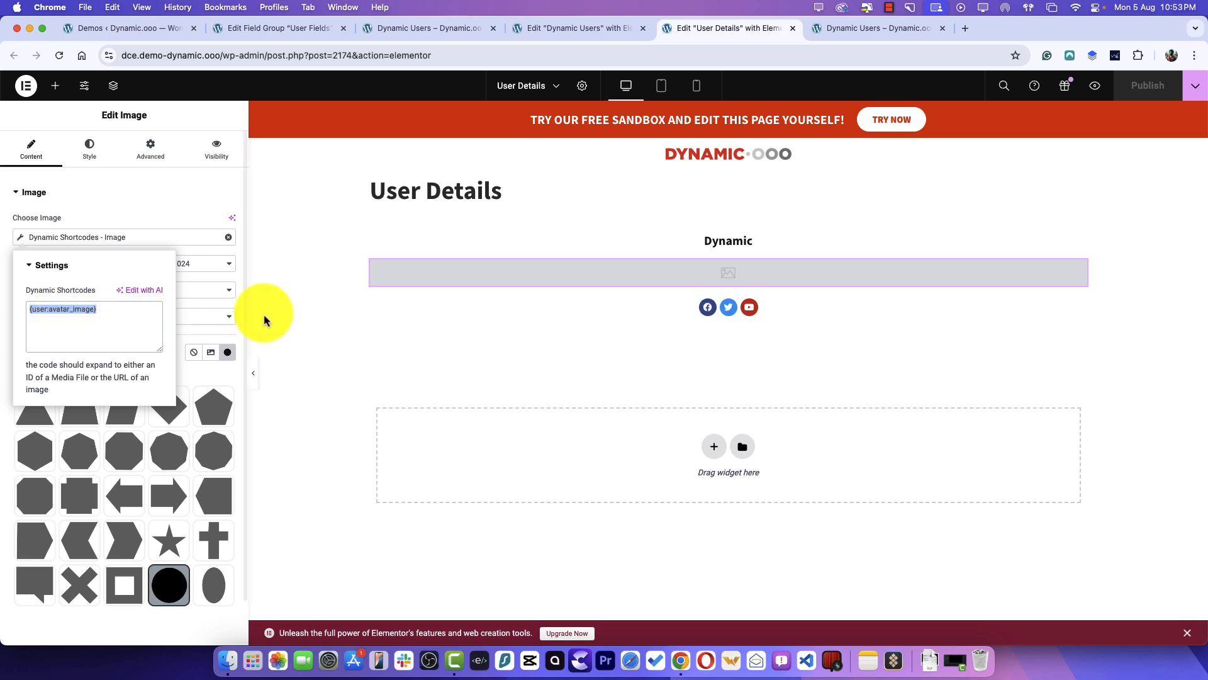
- Select the Social Icons widget and review the Facebook item's icon, link and color options
click(784, 312)
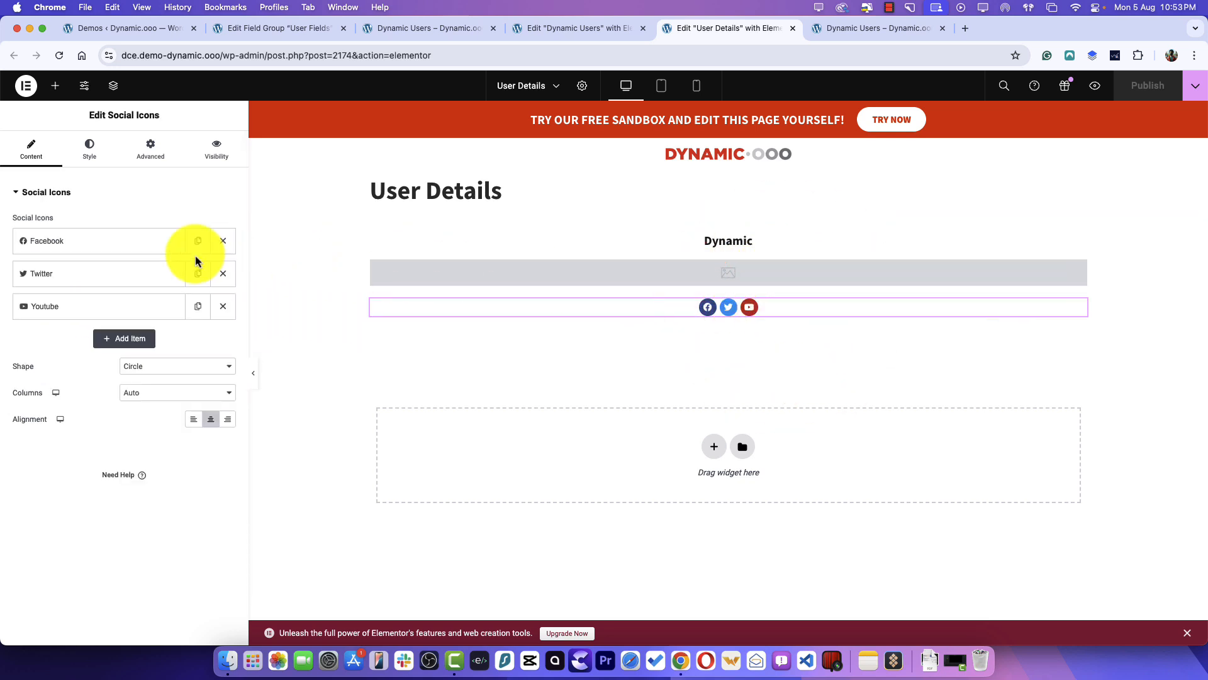
click(78, 241)
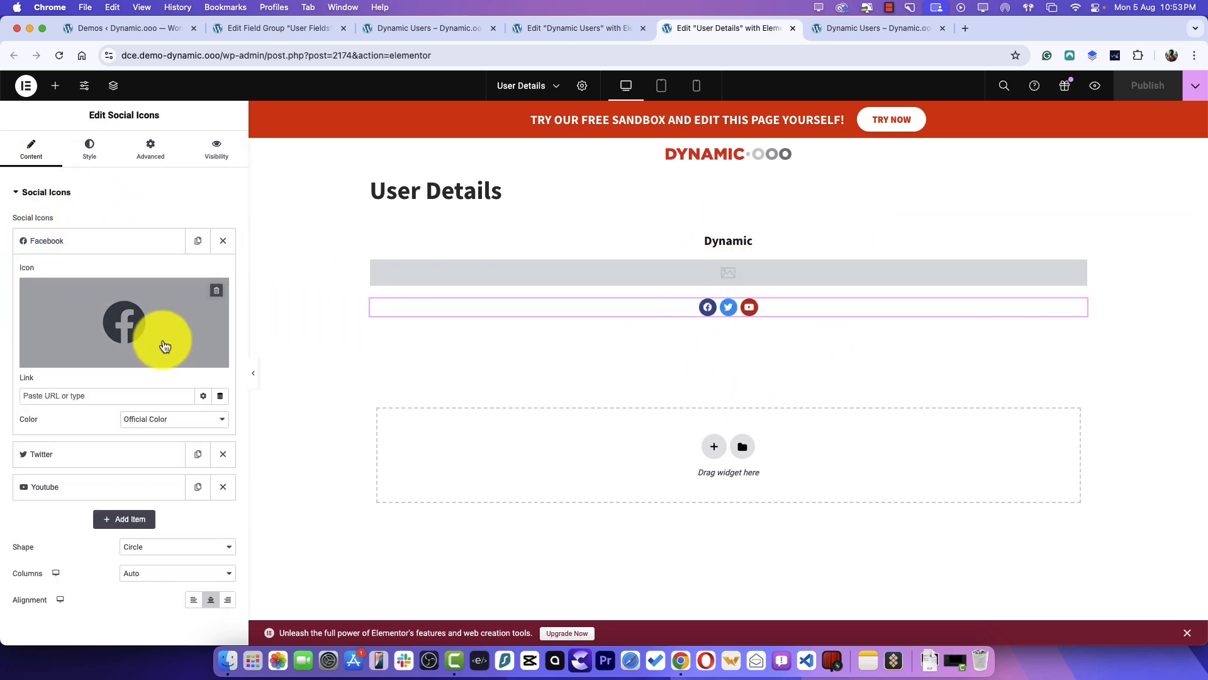
click(110, 394)
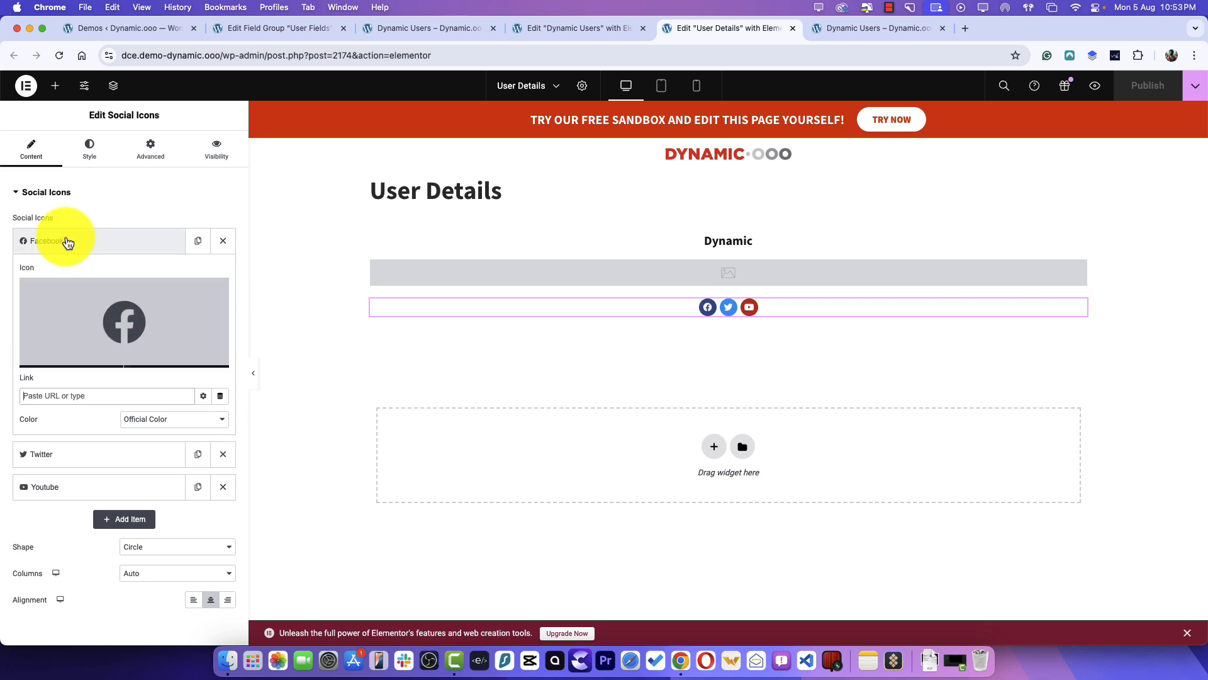
click(65, 241)
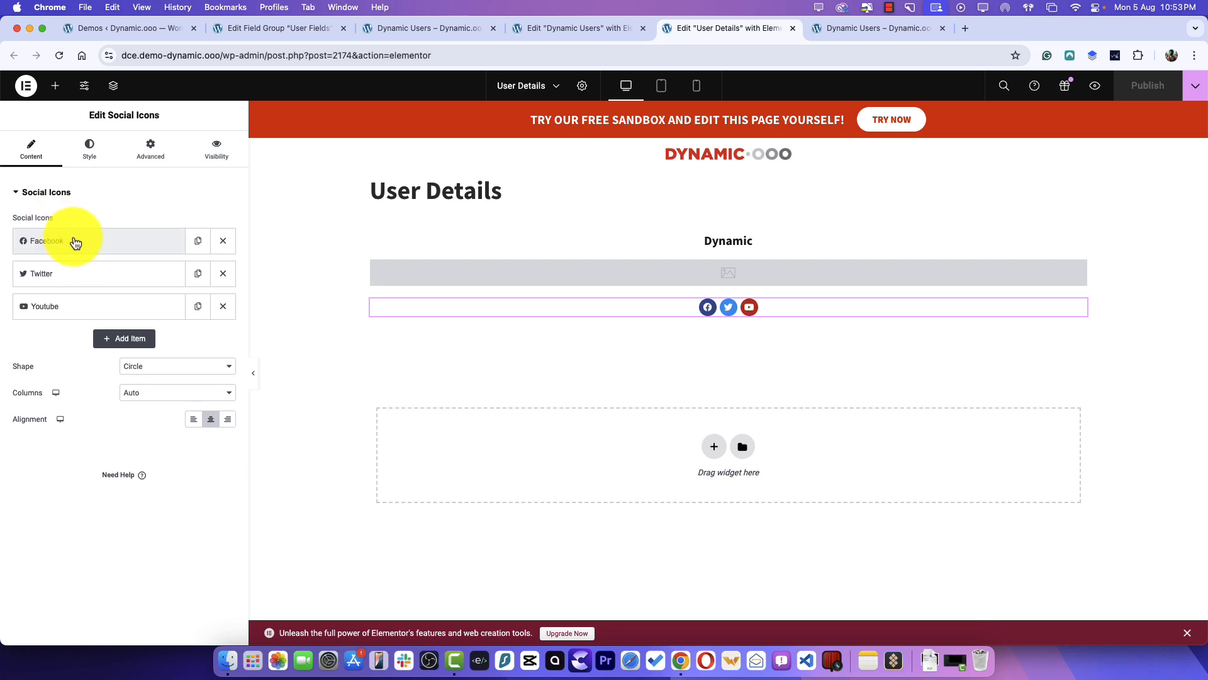
- Switch to the ACF User Fields group and collapse the User Expertise field to review the field list
click(328, 28)
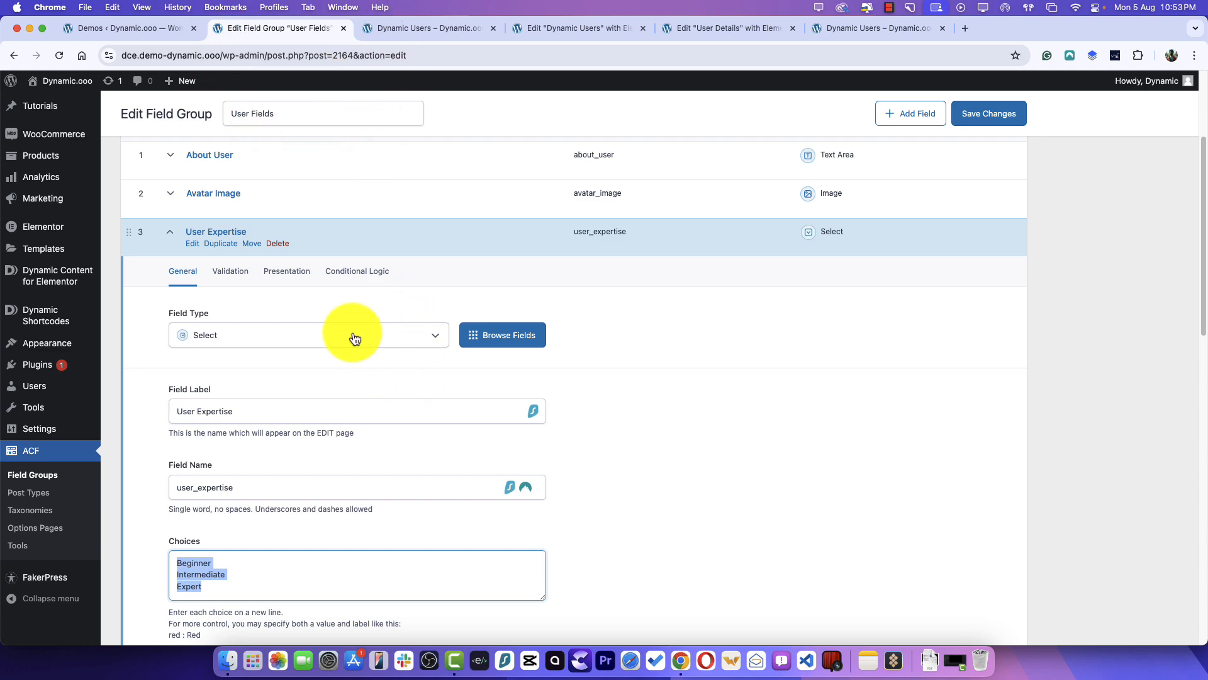
click(359, 237)
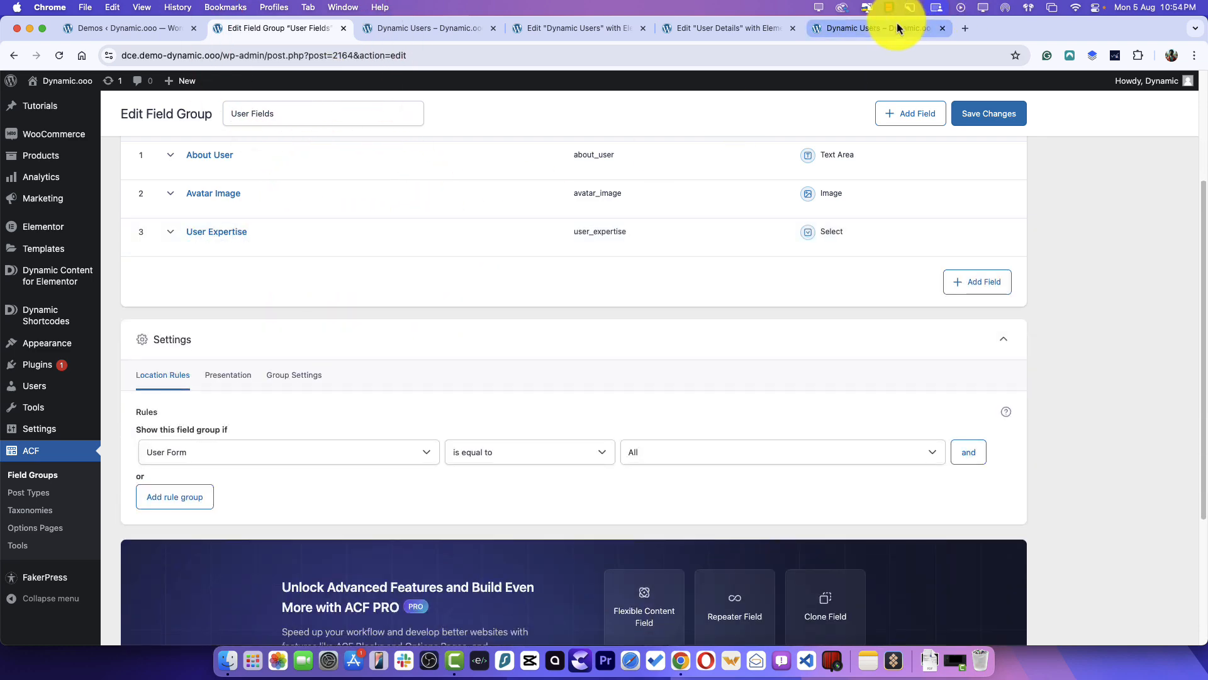
- Return to the User Details template and inspect the dynamic tag options for the Facebook icon's link, leaving the link unchanged
click(896, 25)
click(764, 31)
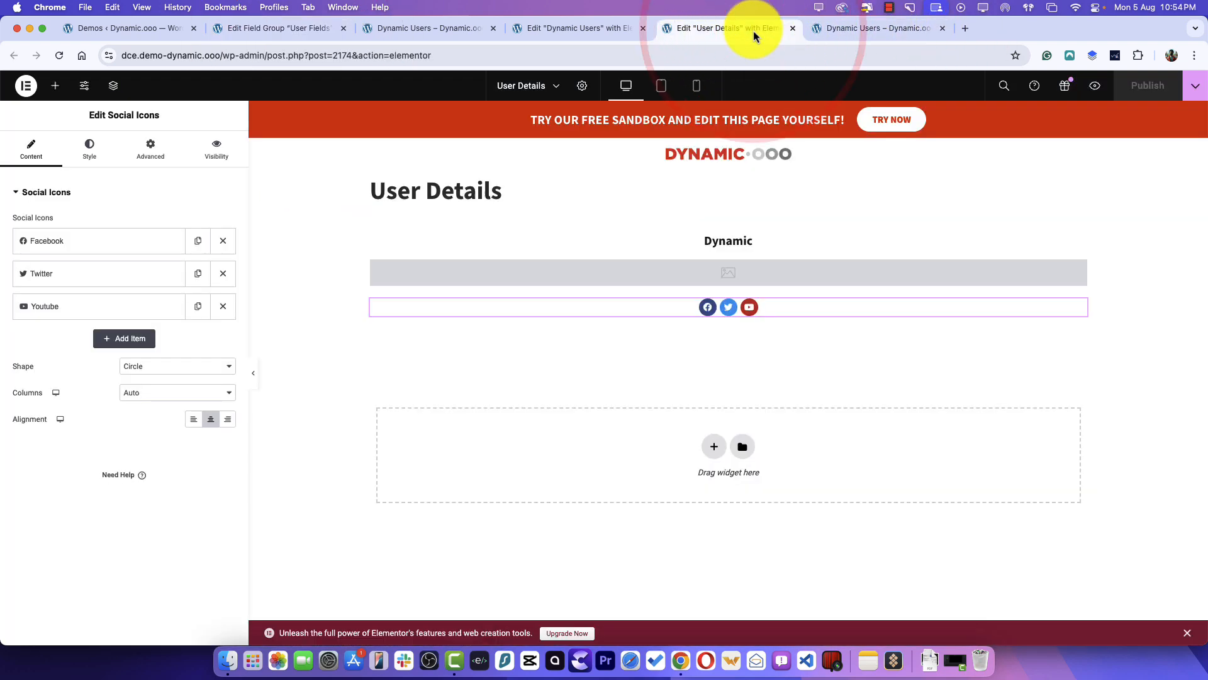
click(90, 251)
click(80, 253)
click(83, 244)
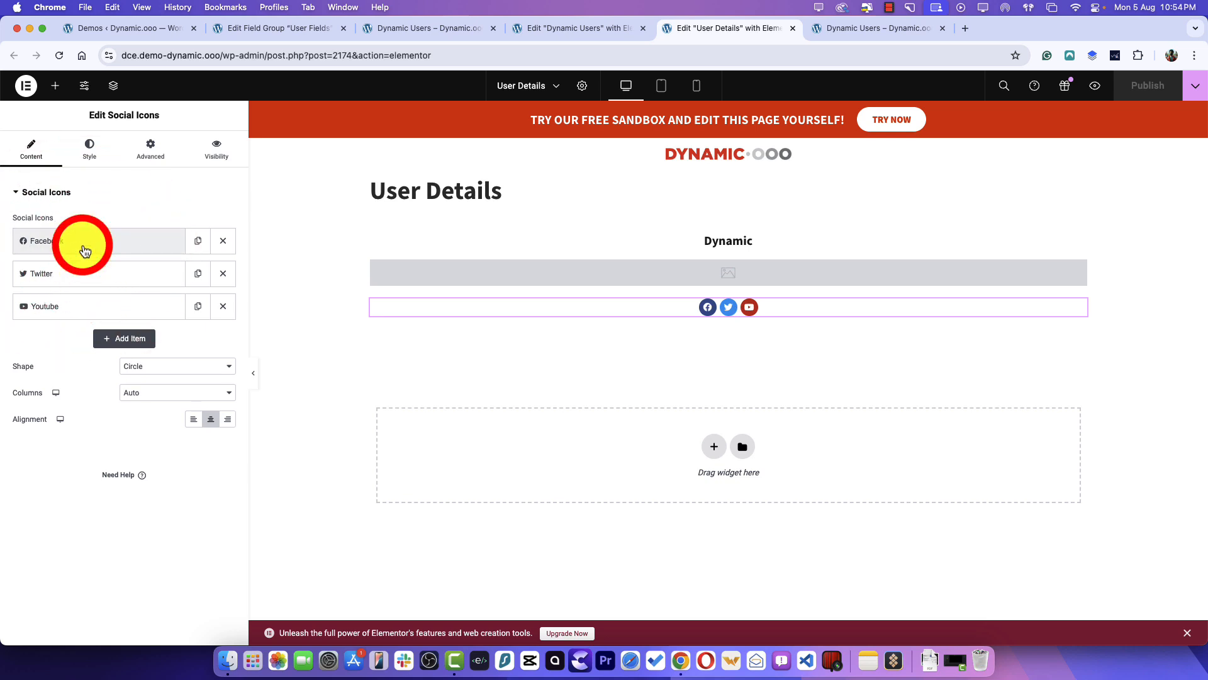
click(219, 397)
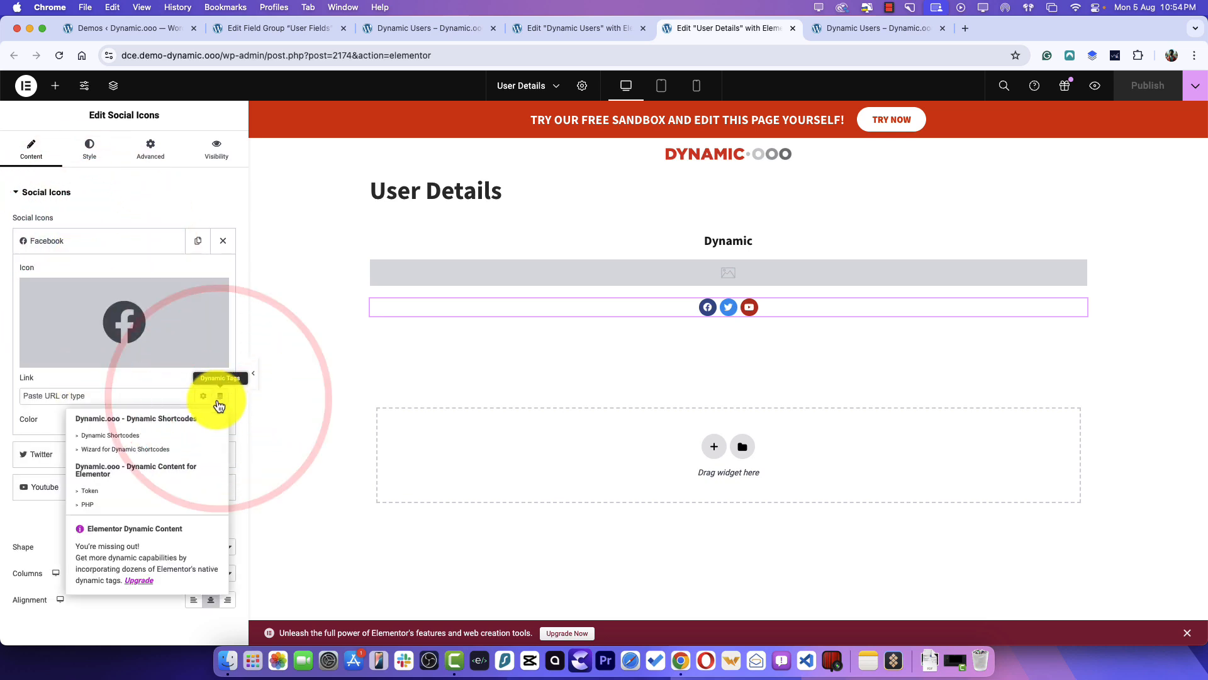
click(100, 380)
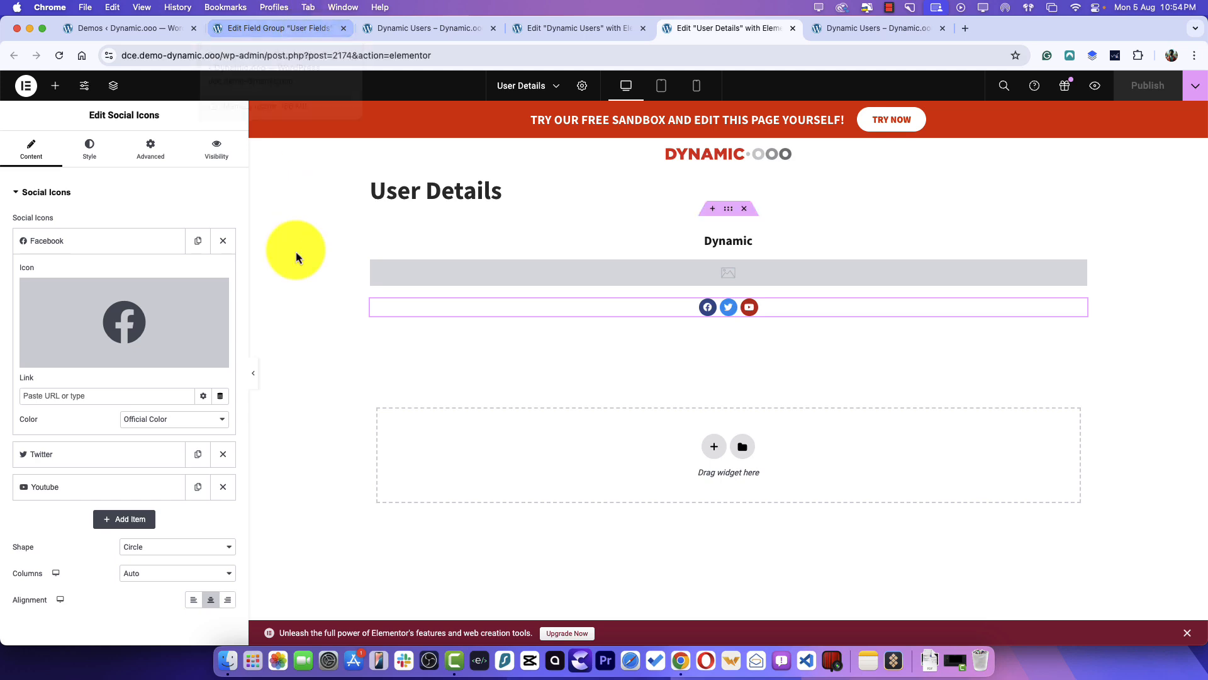
click(83, 251)
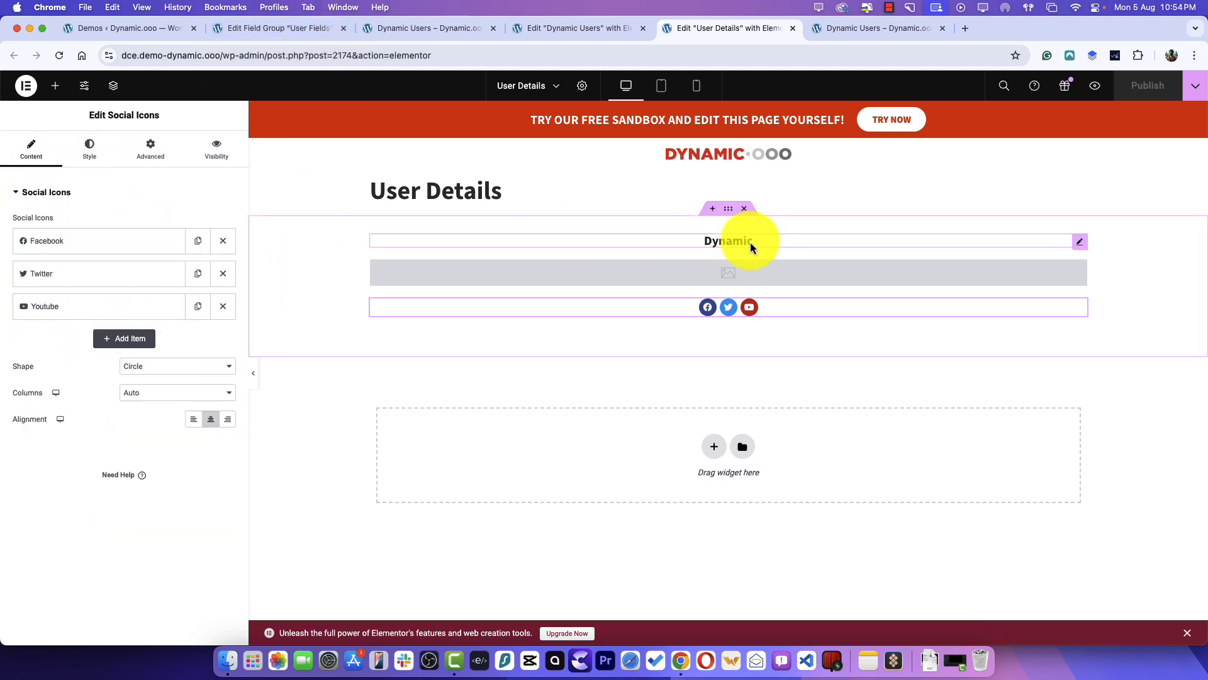
- Open the live Dynamic Users page and examine the name, avatar and social icons on the Custom Template team cards
click(426, 29)
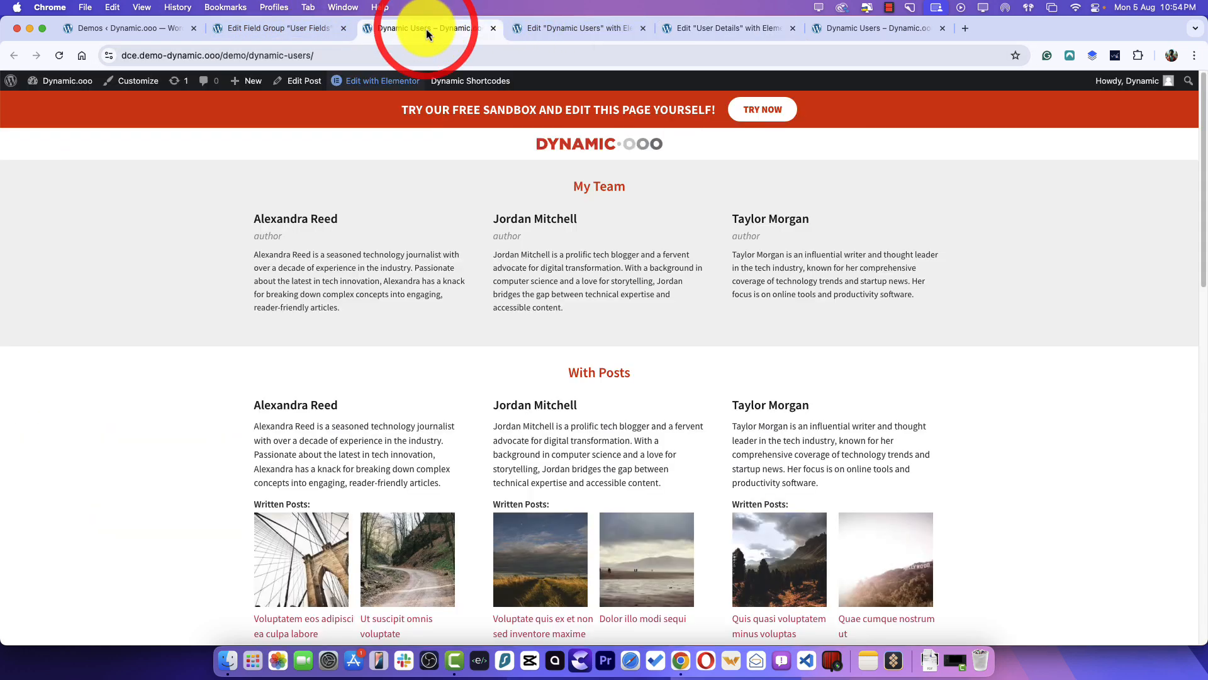
scroll(704, 371, down, 5)
scroll(710, 380, down, 5)
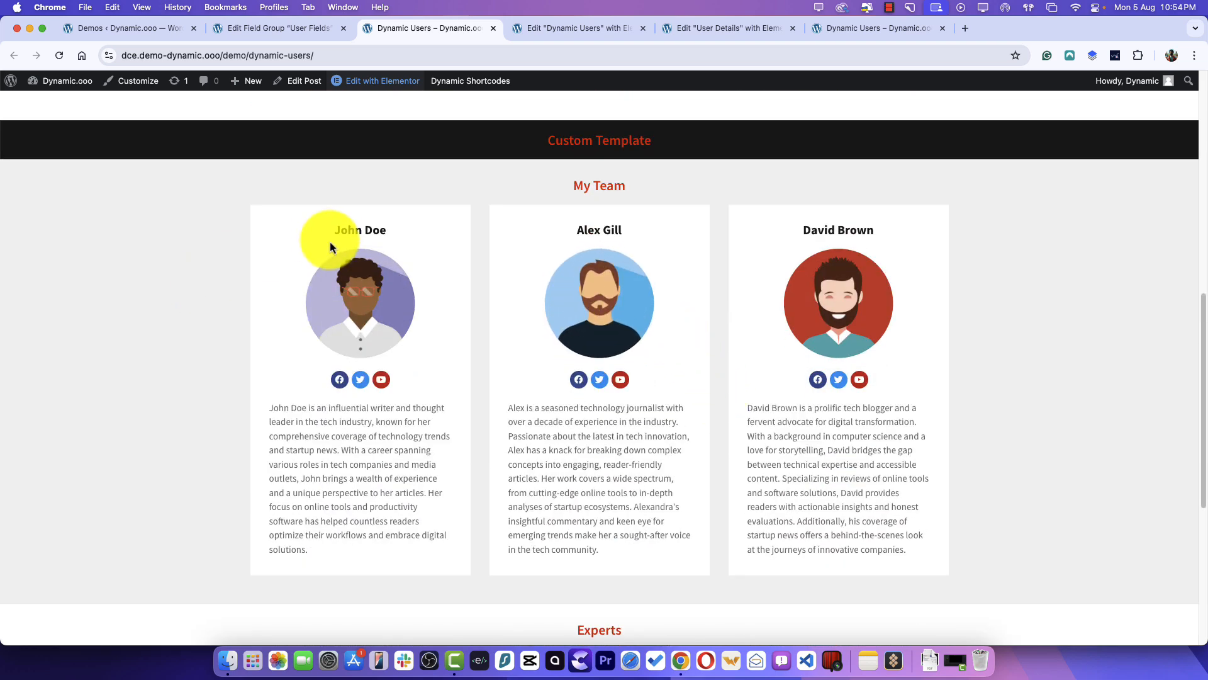
drag(340, 231, 408, 250)
scroll(373, 274, up, 3)
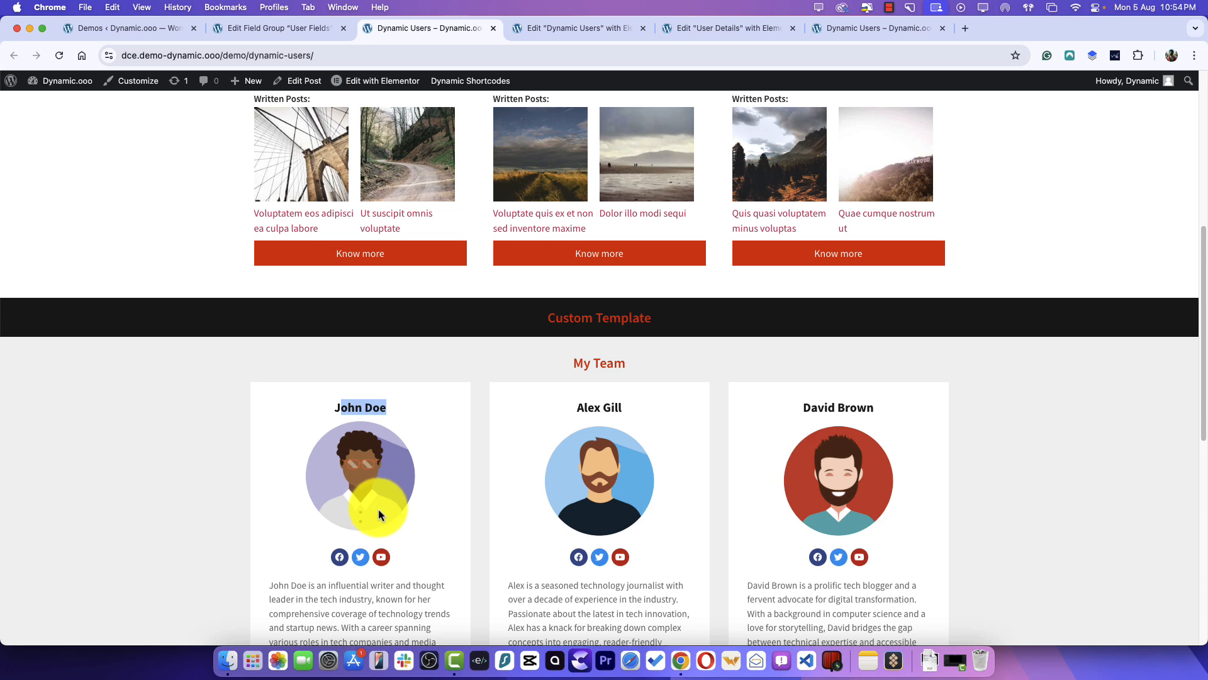
scroll(381, 500, down, 1)
scroll(369, 454, down, 2)
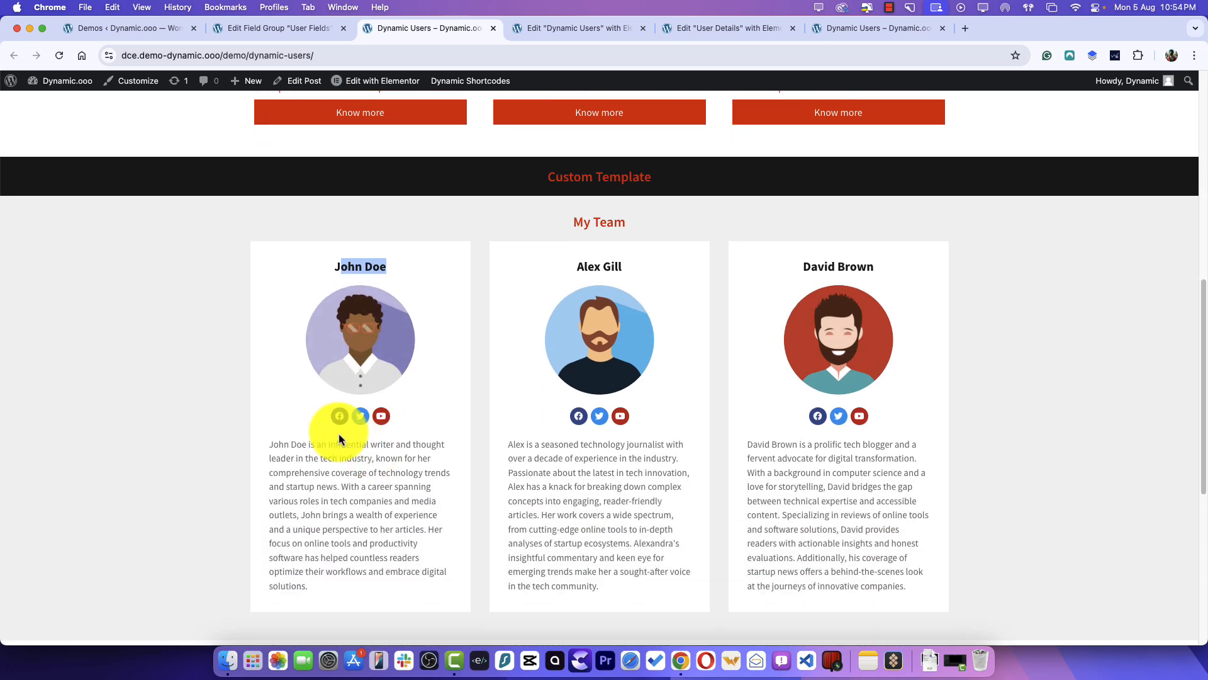
- In the User Details template, select the heading below the social icons and inspect the dynamic shortcode that supplies its title
click(862, 25)
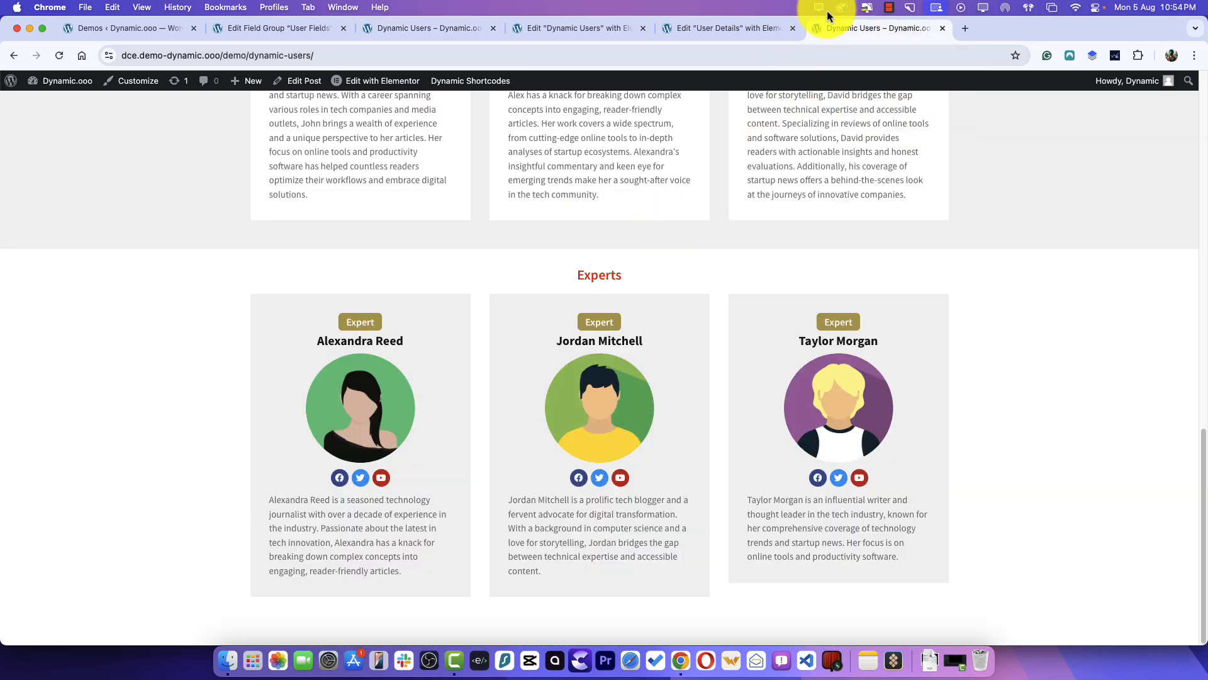
click(719, 34)
click(711, 333)
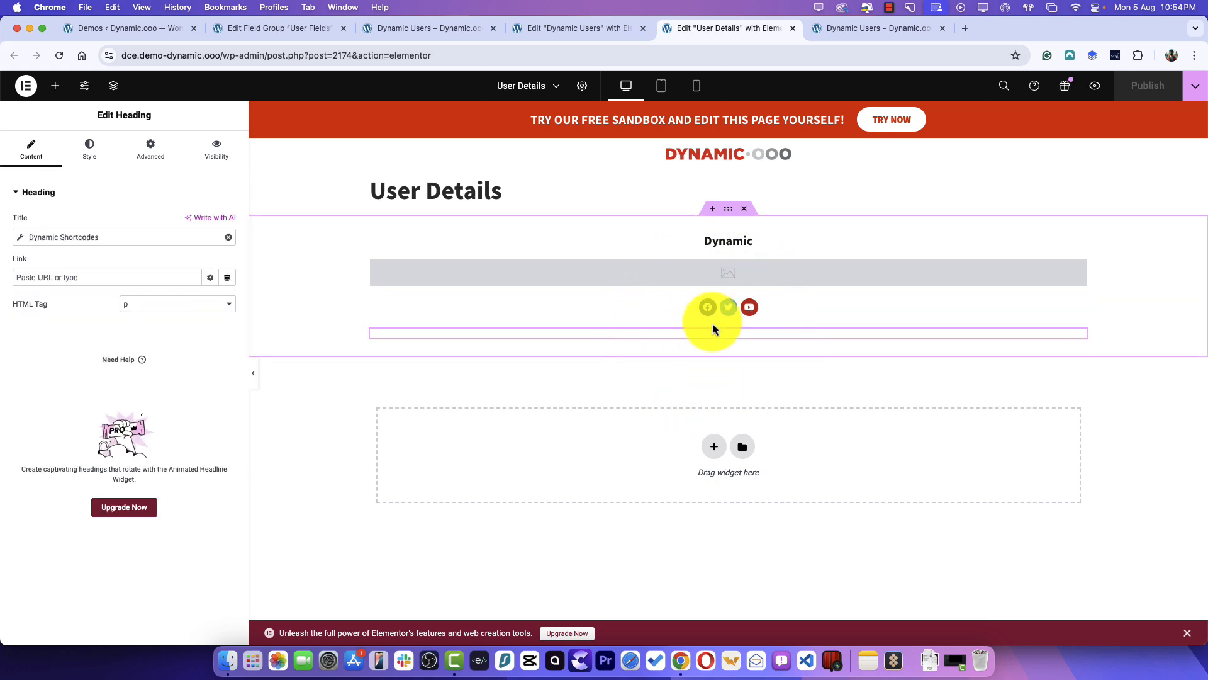
click(29, 237)
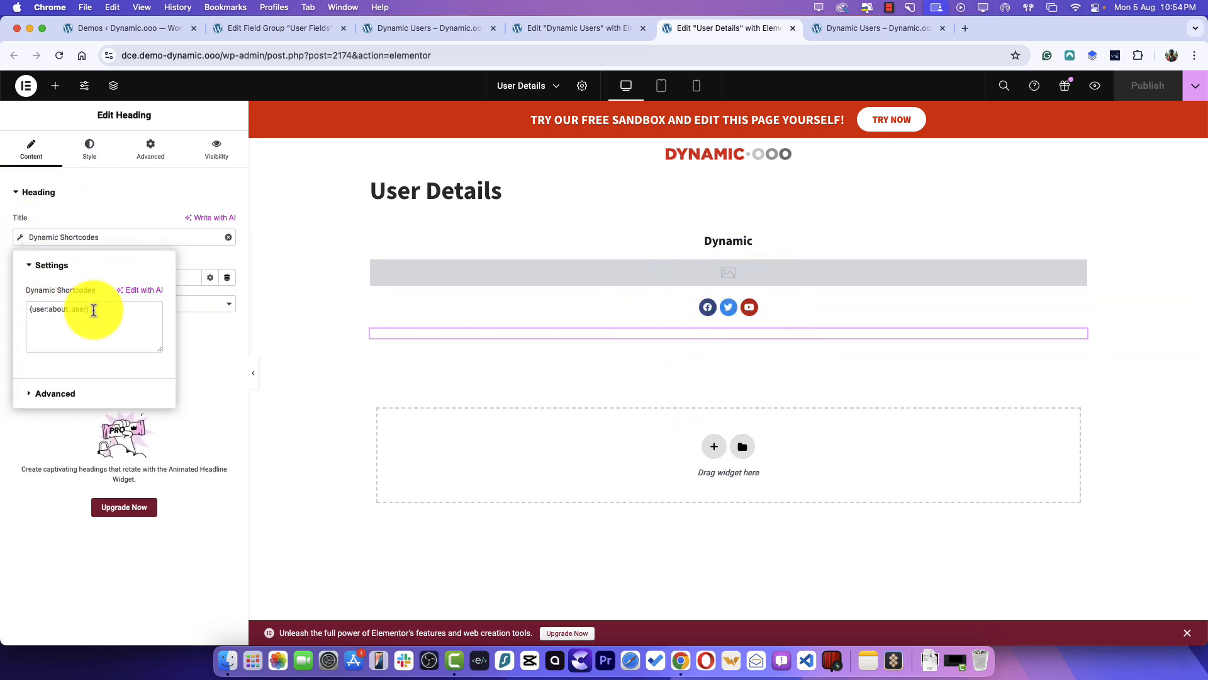
drag(94, 311, 24, 315)
click(316, 381)
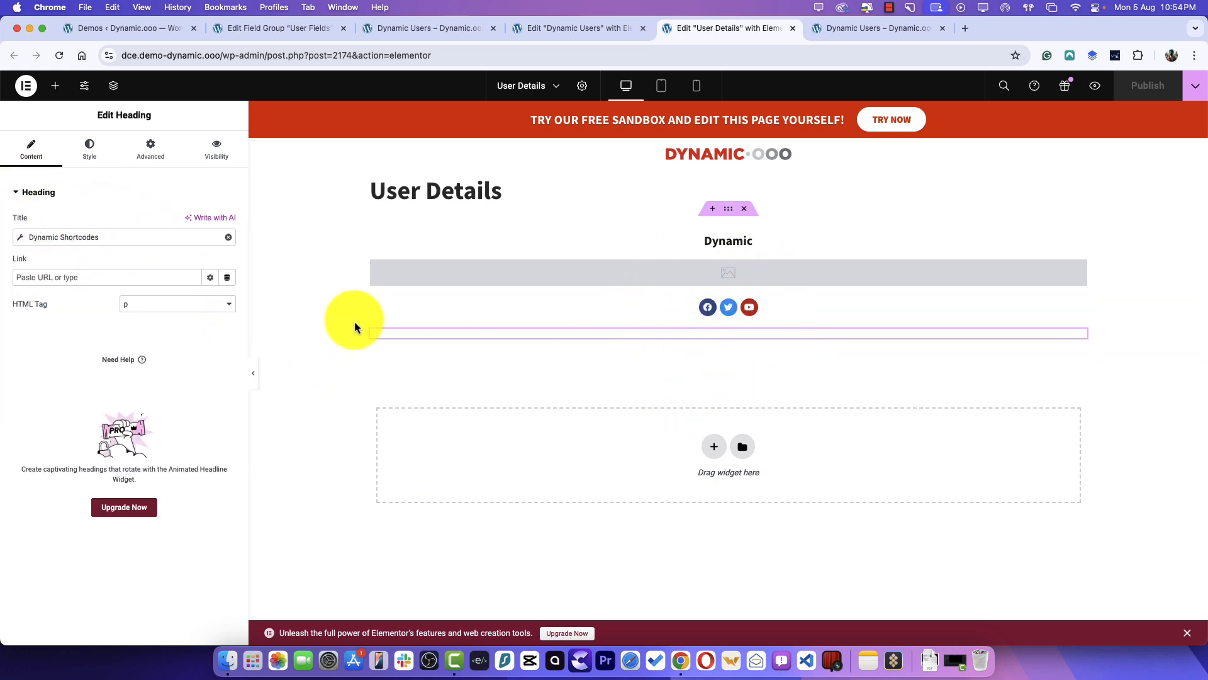
- Switch to the Dynamic Users page editor and review the query and role filter settings of the Custom Template team widget
click(558, 29)
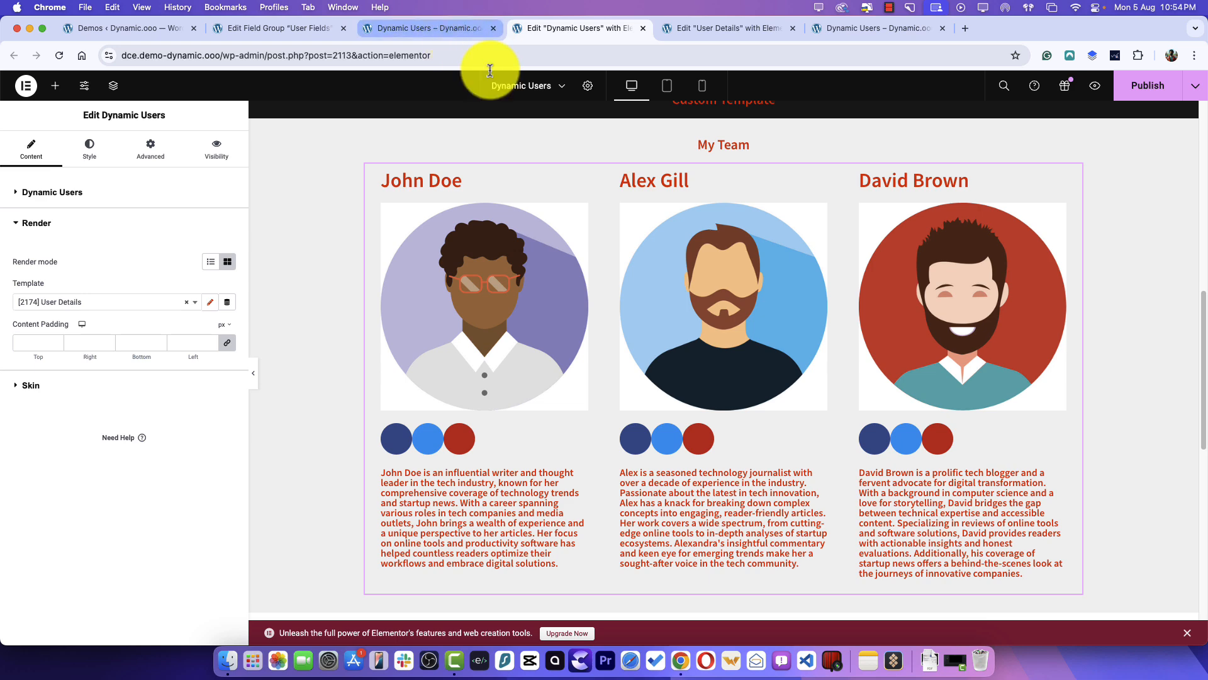
click(58, 192)
scroll(94, 315, down, 1)
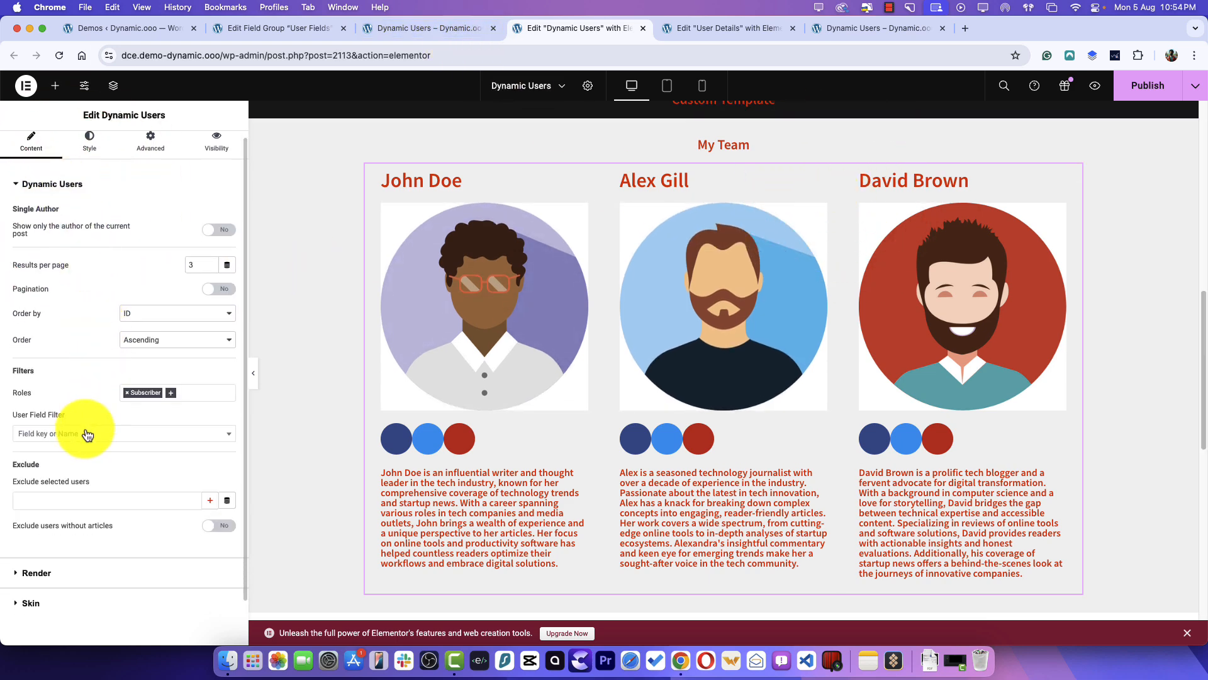
- Select the Experts section's Dynamic Users widget and inspect its role, user field filter and meta value settings
scroll(565, 373, down, 5)
click(814, 439)
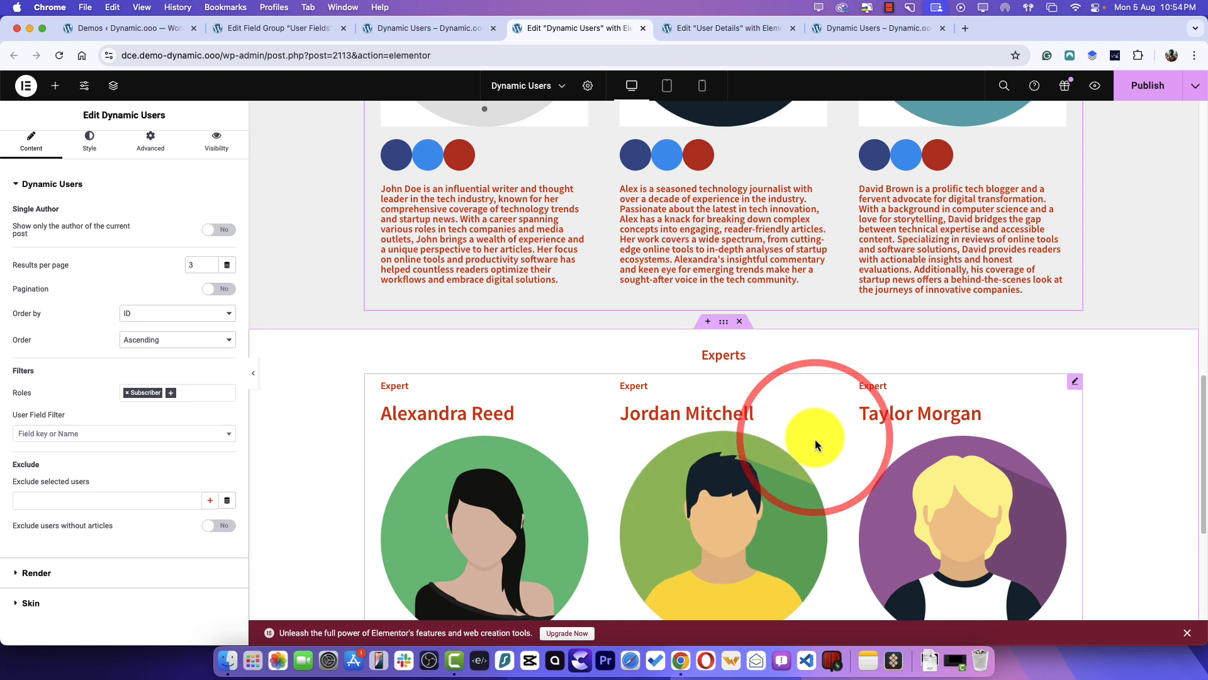
scroll(124, 264, down, 2)
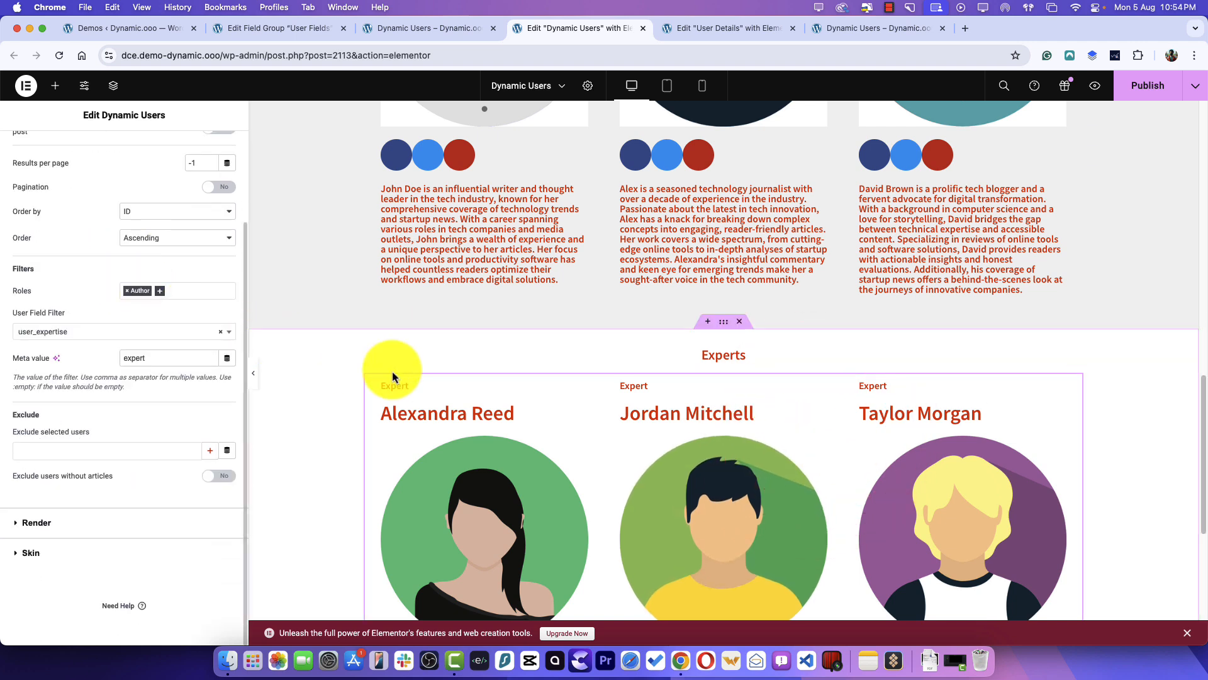
double_click(162, 357)
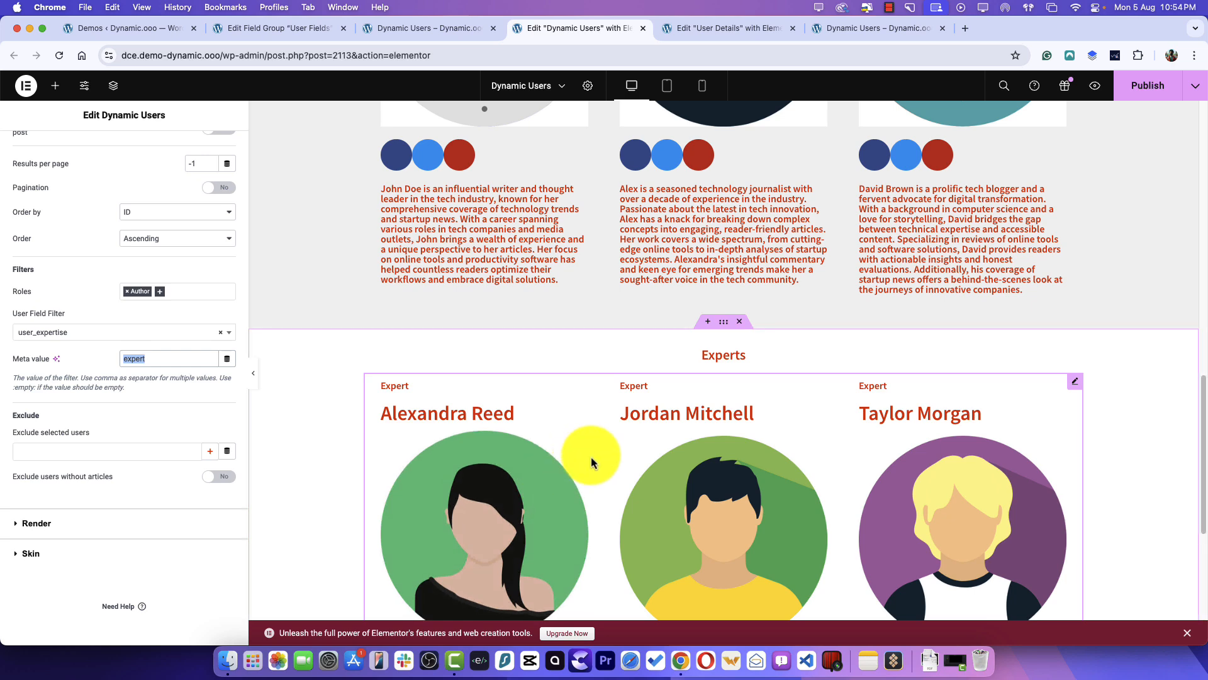
- Review the Experts widget's Render template and Skin layout settings
scroll(476, 471, down, 1)
scroll(969, 565, down, 3)
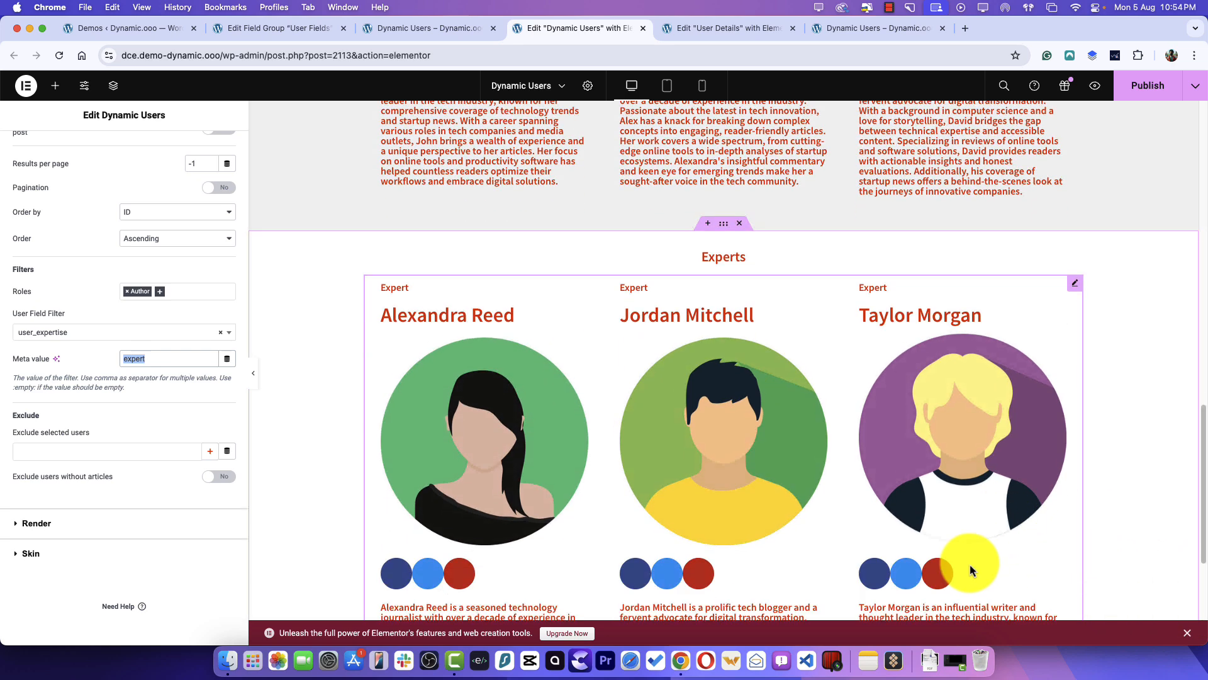
click(22, 514)
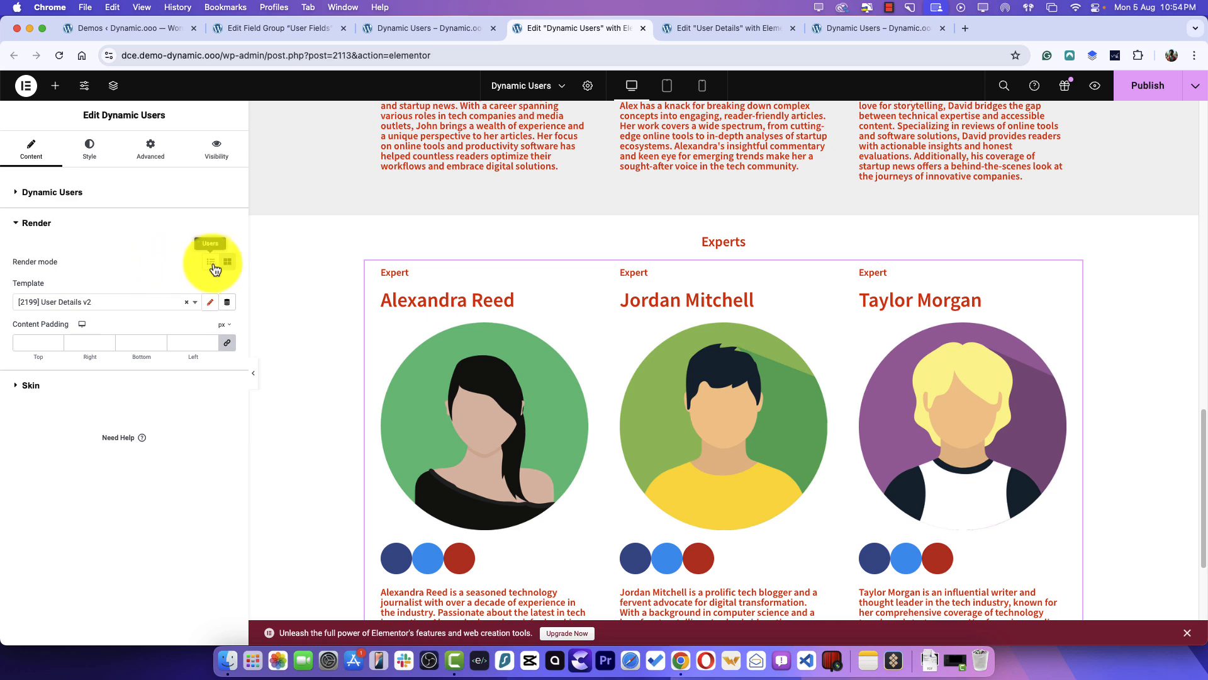
click(35, 386)
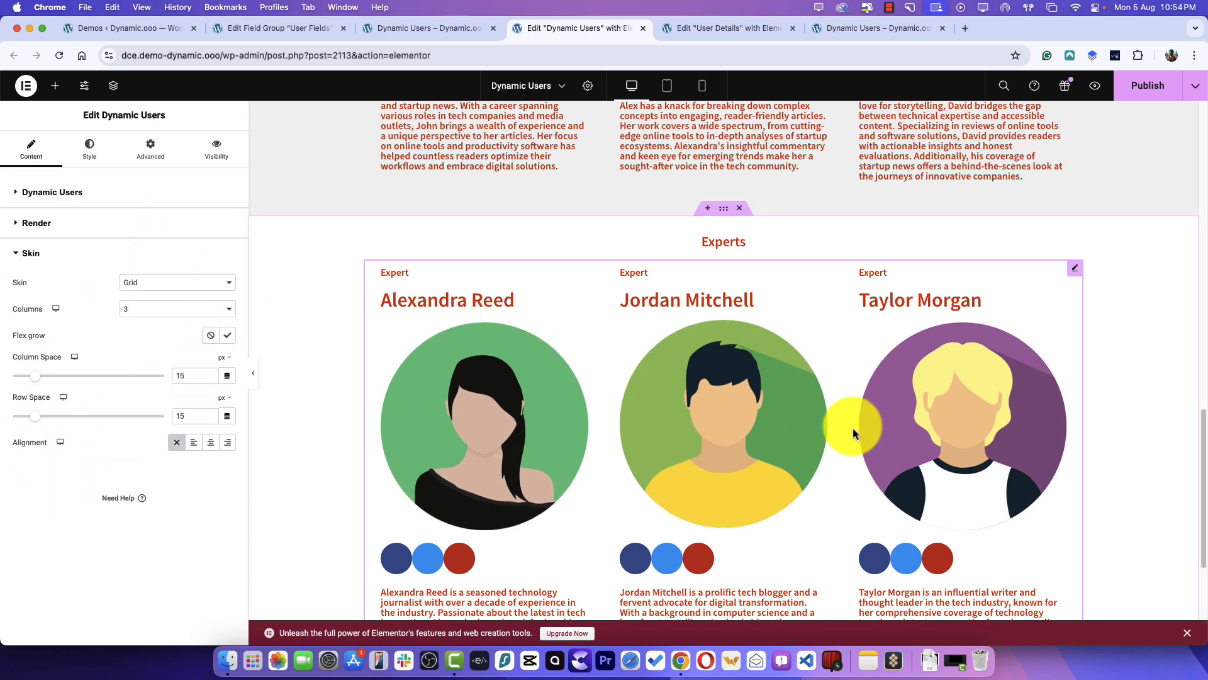
- Look over the page's user listings from the first My Team section through With Posts to Custom Template
scroll(866, 432, up, 15)
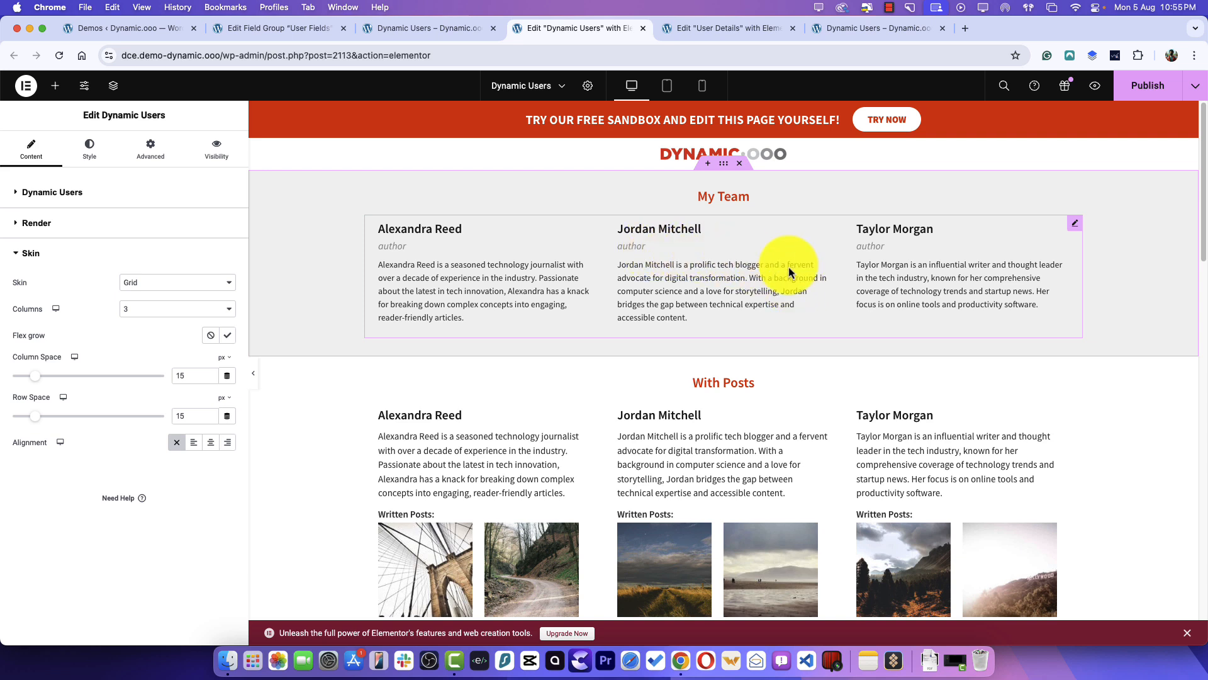
scroll(730, 321, down, 3)
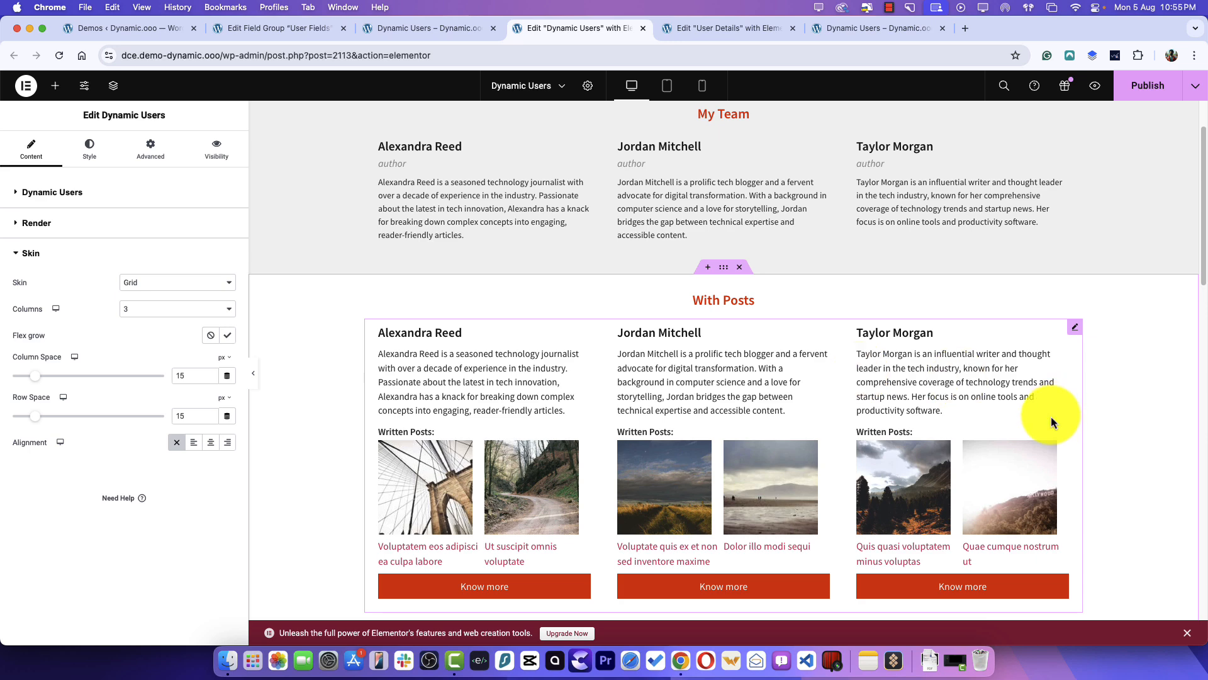
scroll(705, 340, down, 3)
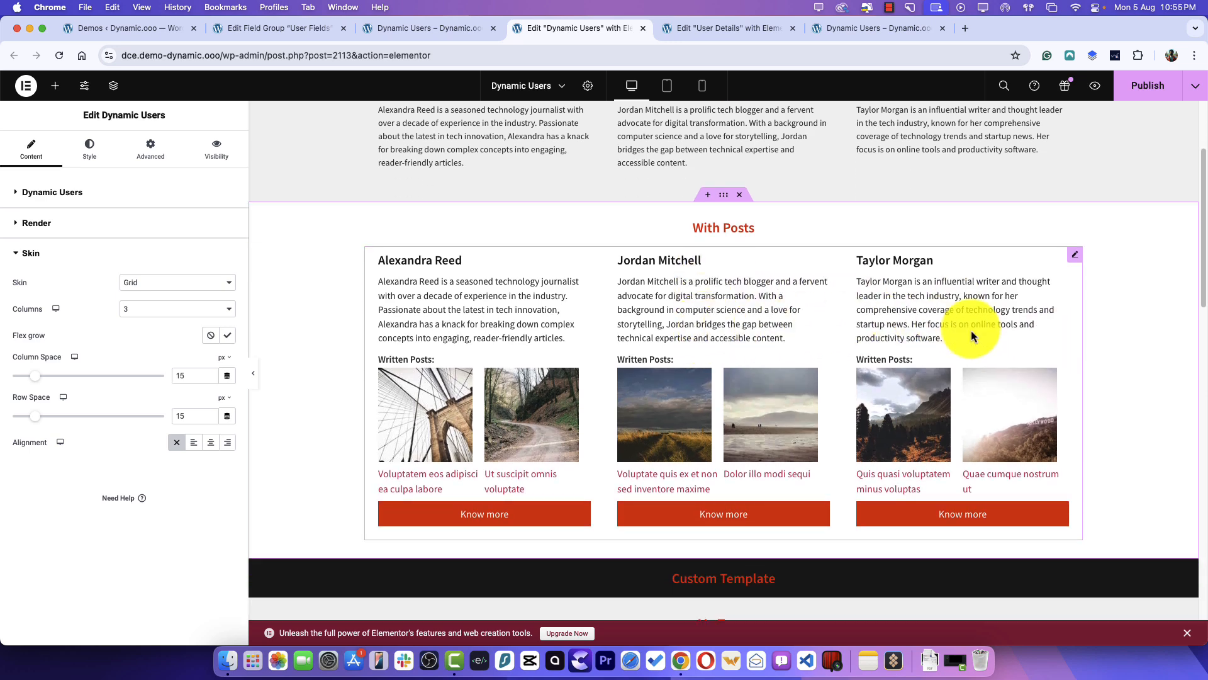
scroll(971, 330, down, 10)
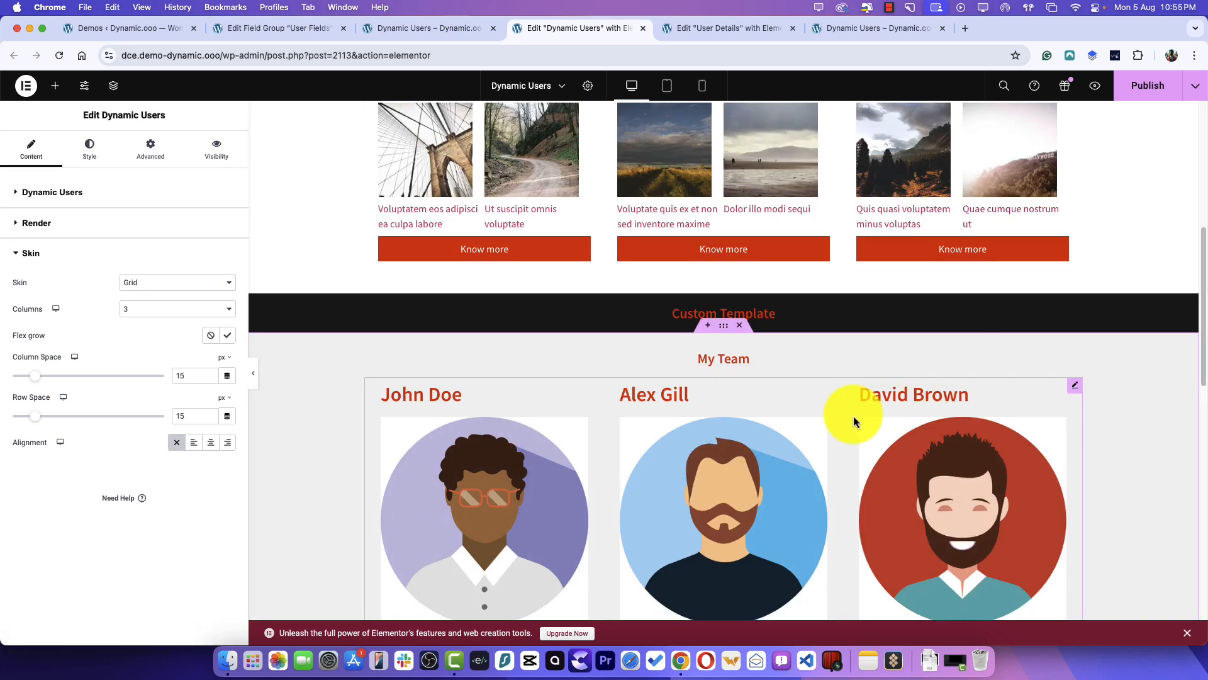